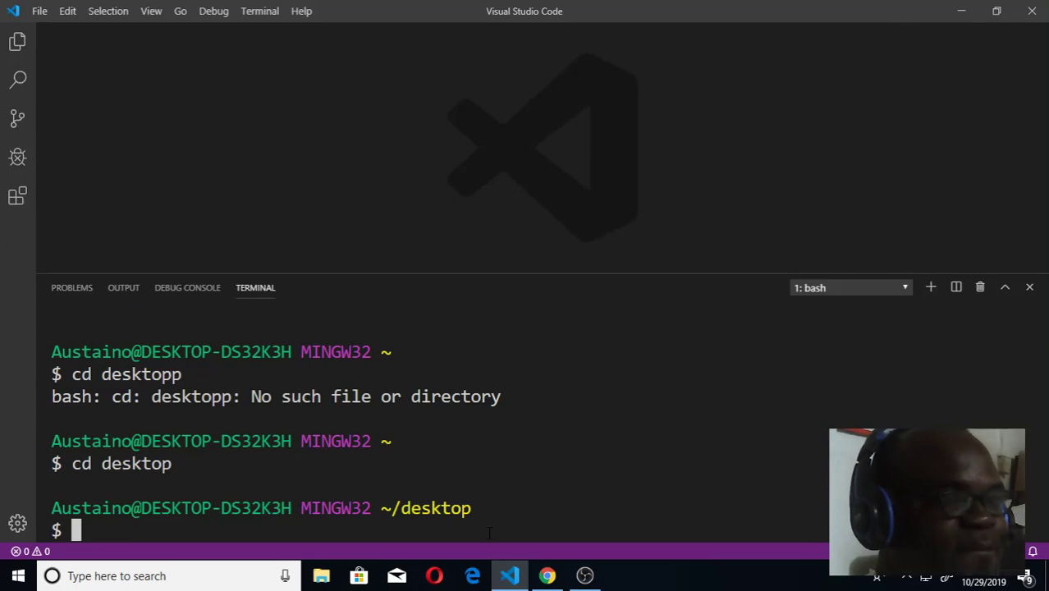
Show the desktop and locate the TeamWork-demo project folder on it.
left_click(961, 11)
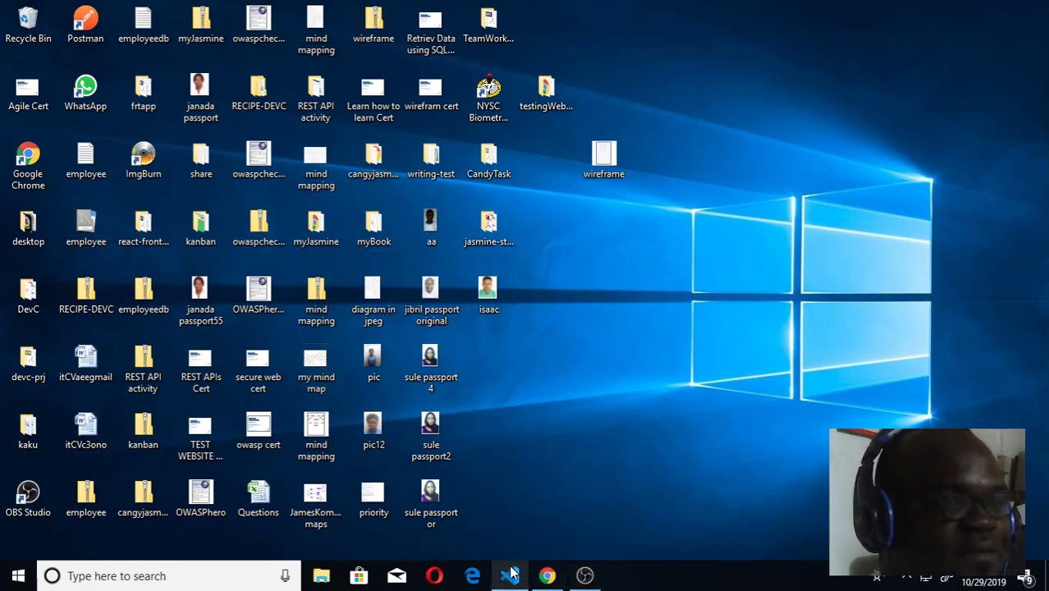
mouse_move(511, 575)
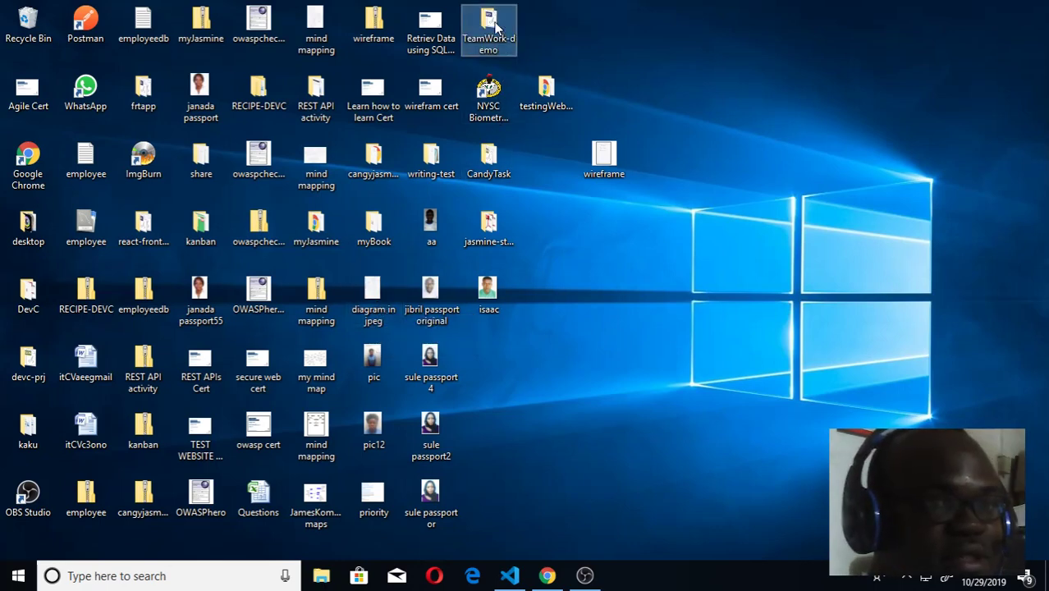
left_click(477, 48)
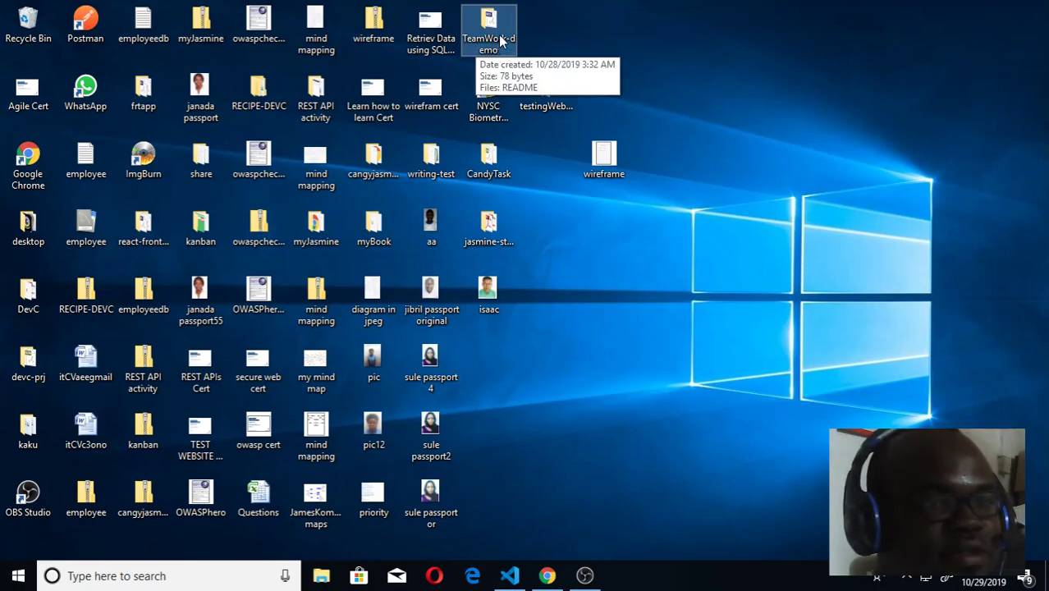
Return to Visual Studio Code and change the terminal's working directory from desktop to teamwork-demo.
left_click(510, 575)
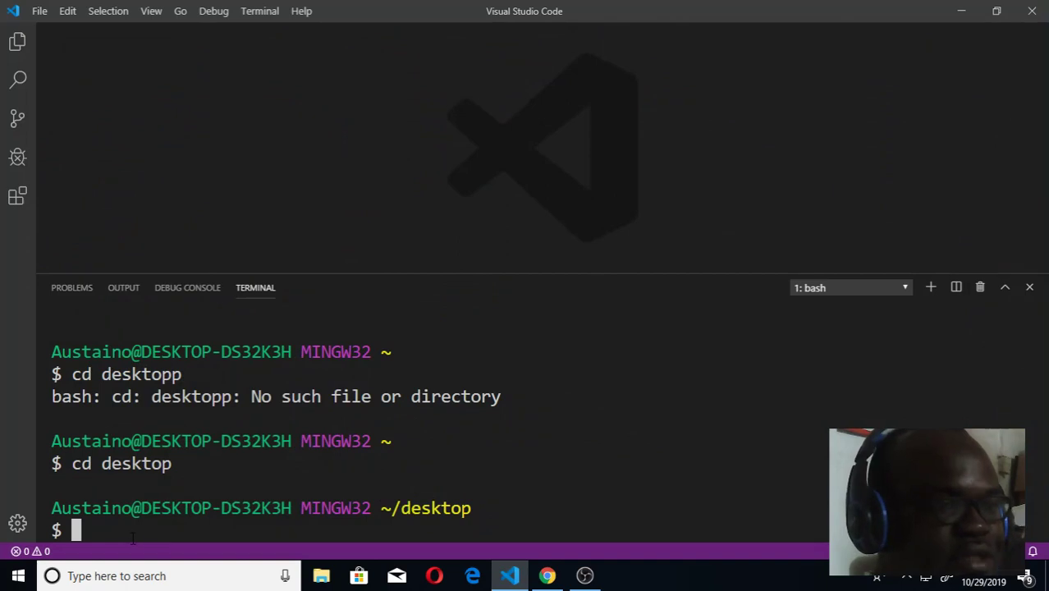
type("cd")
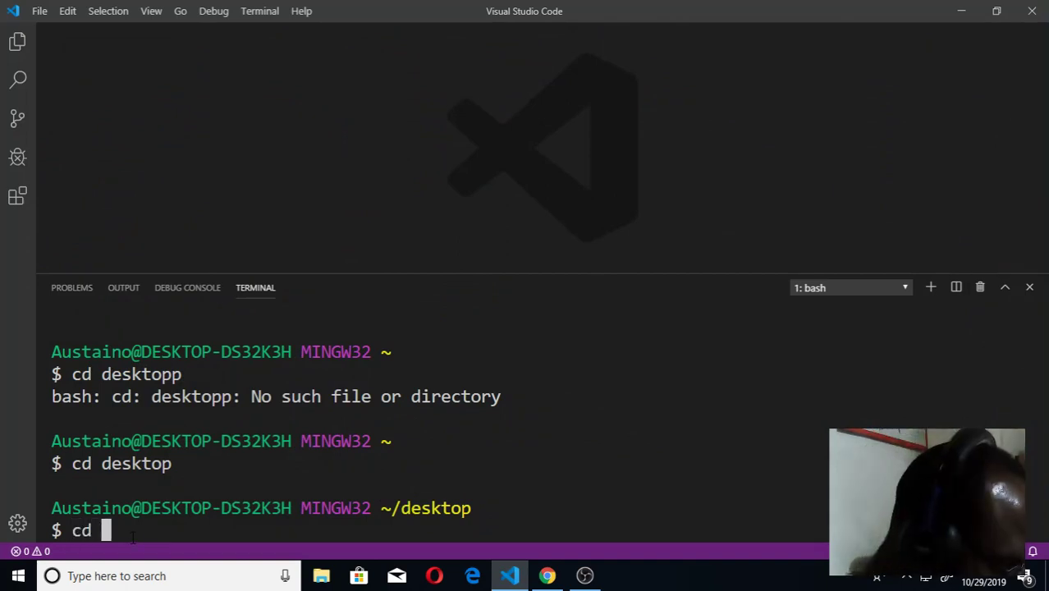
type(" teamwo")
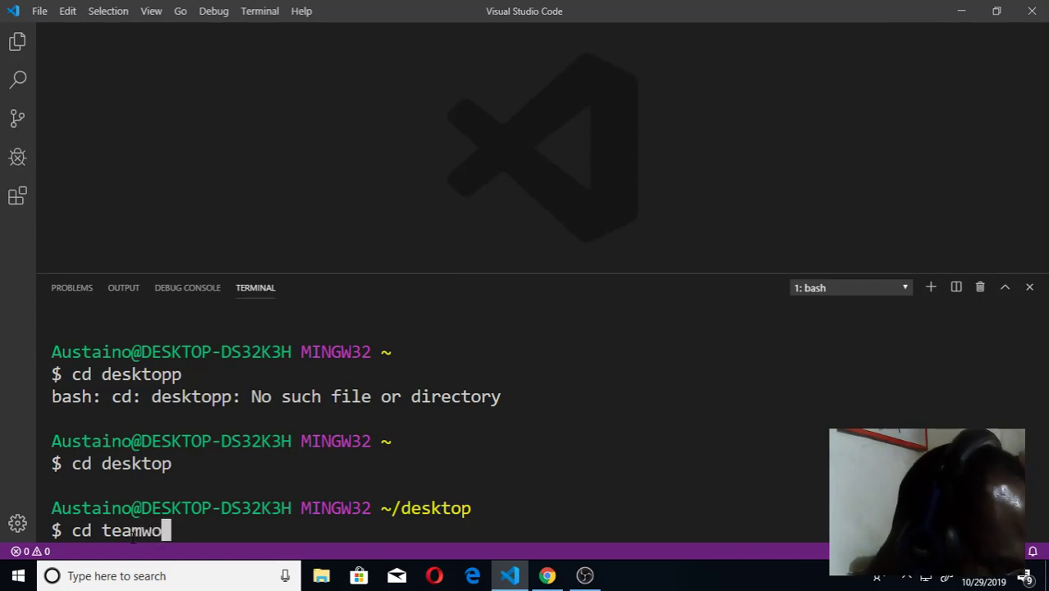
type("rk-d")
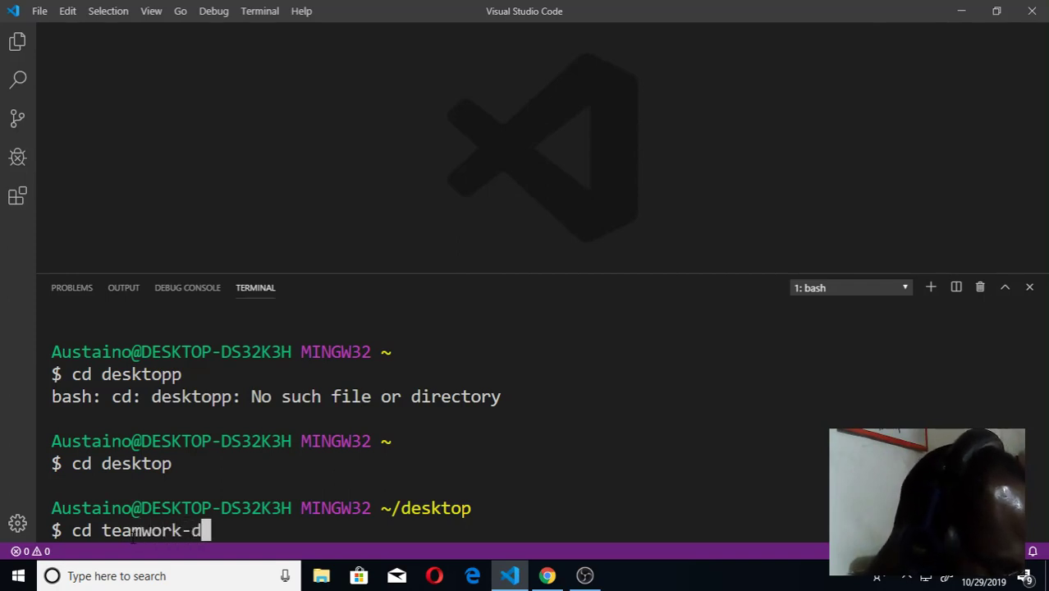
type("emo")
key("Return")
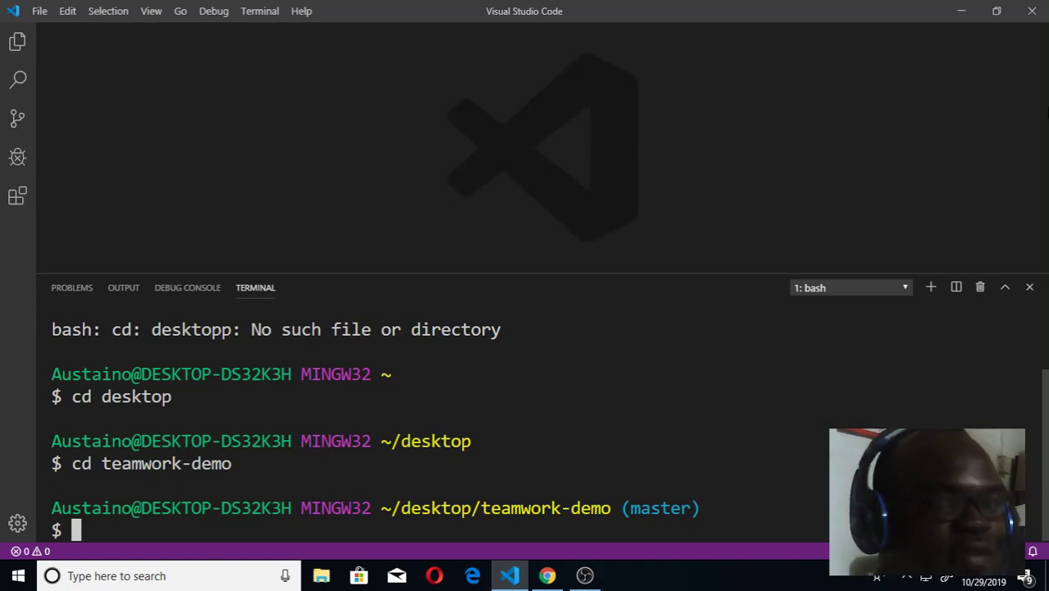
Switch to Chrome and open the project boards page of the TeamWork-demo repository on GitHub.
left_click(959, 10)
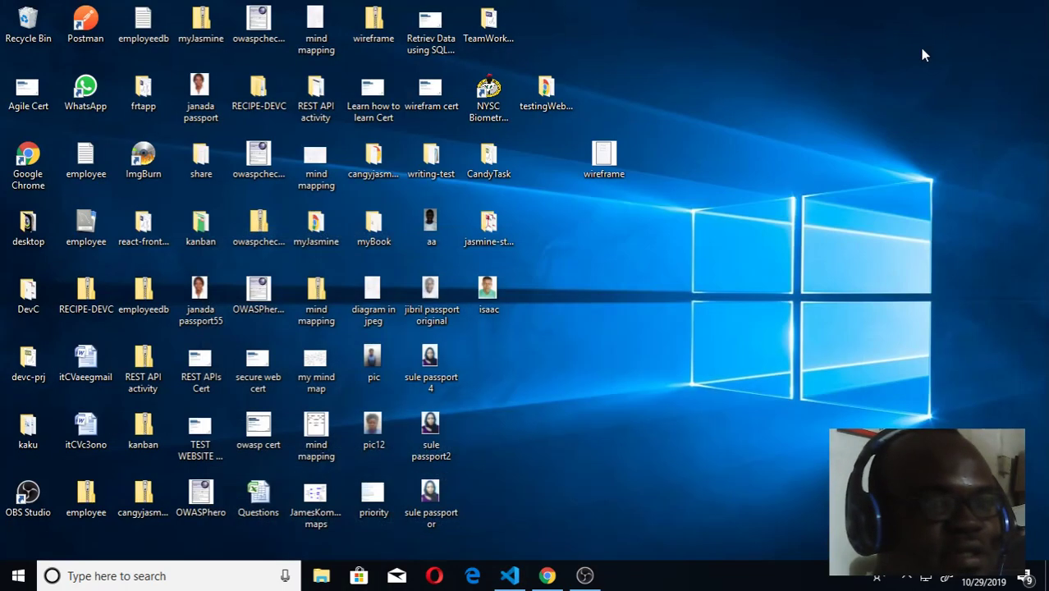
left_click(547, 576)
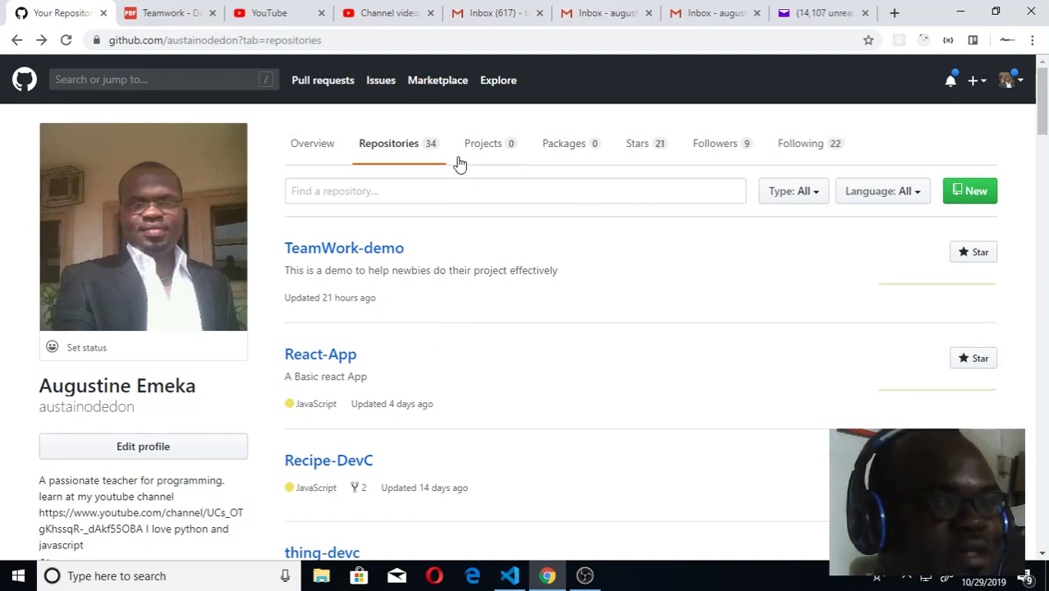
left_click(347, 257)
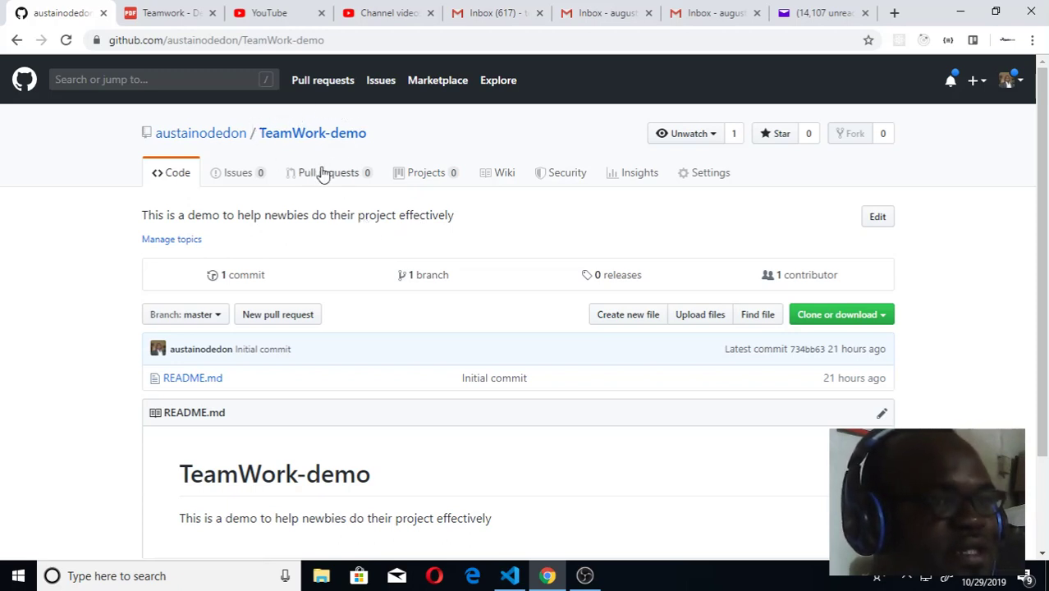
left_click(428, 181)
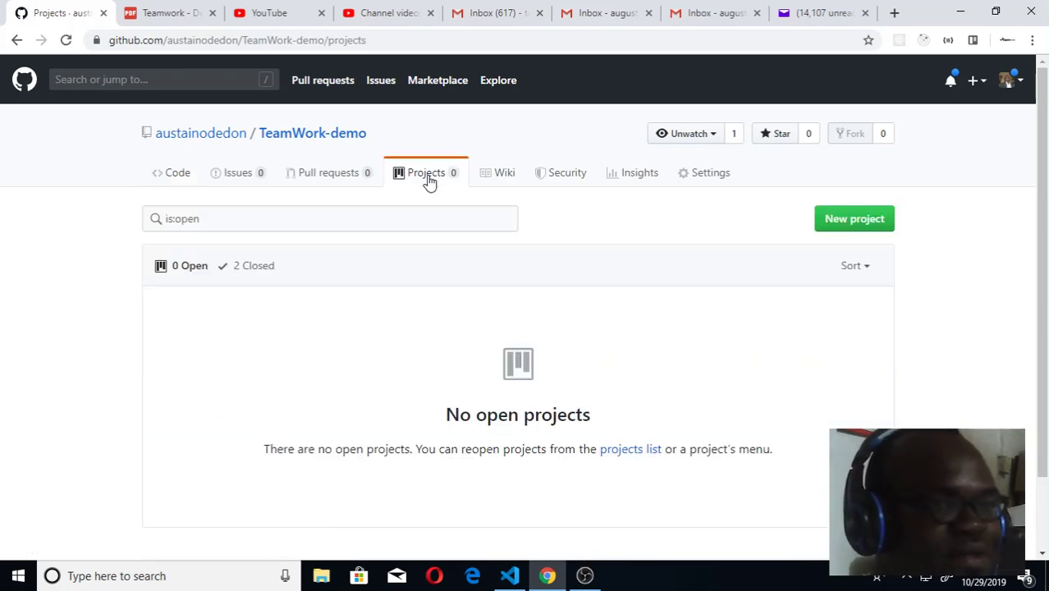
Start a new project in the repository and name its board "Teamwork Board".
left_click(854, 228)
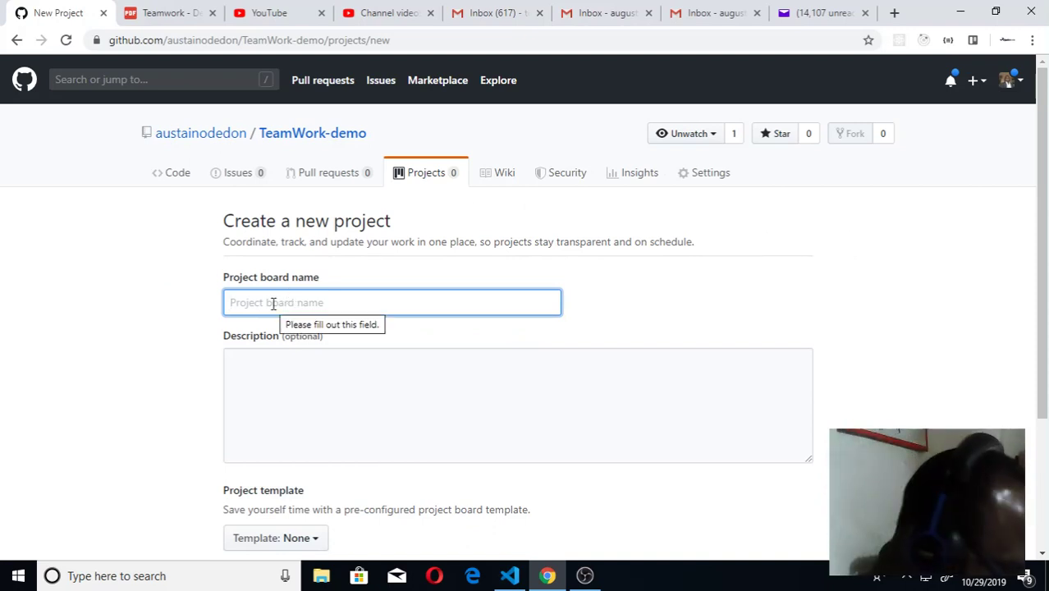
type("Team")
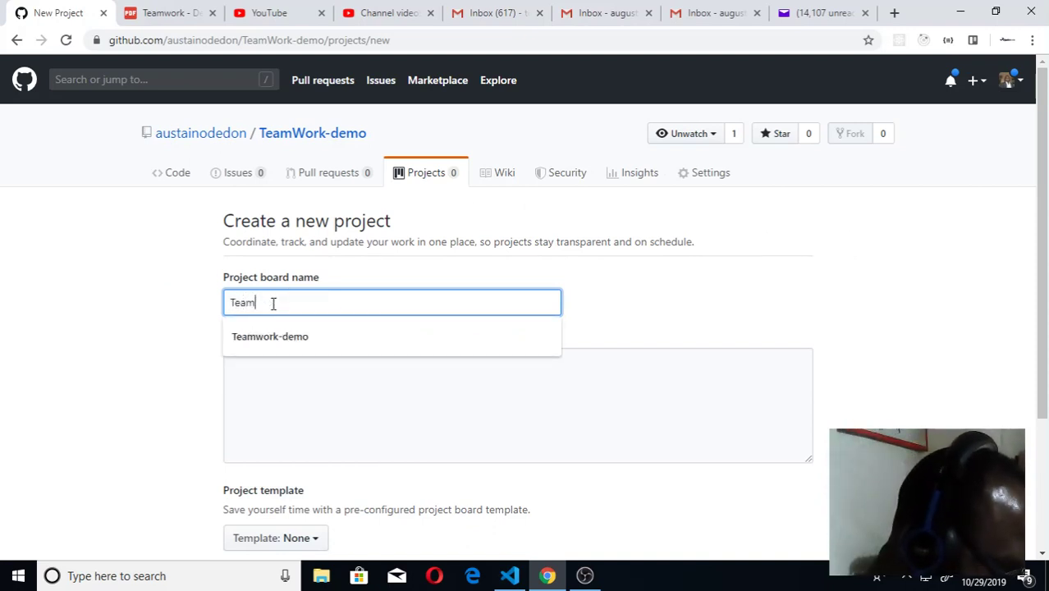
type("work ")
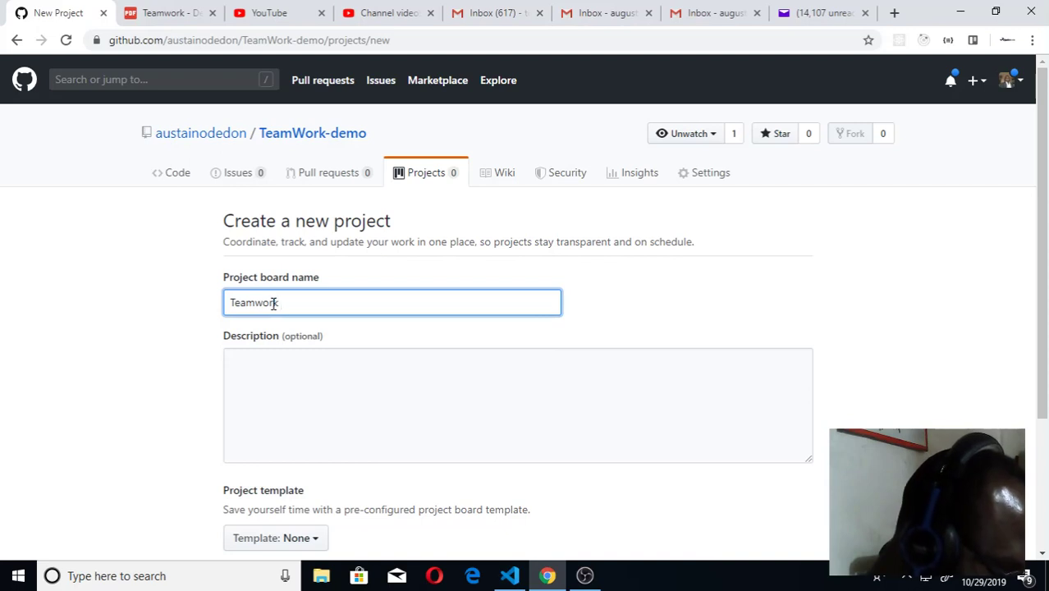
type("B")
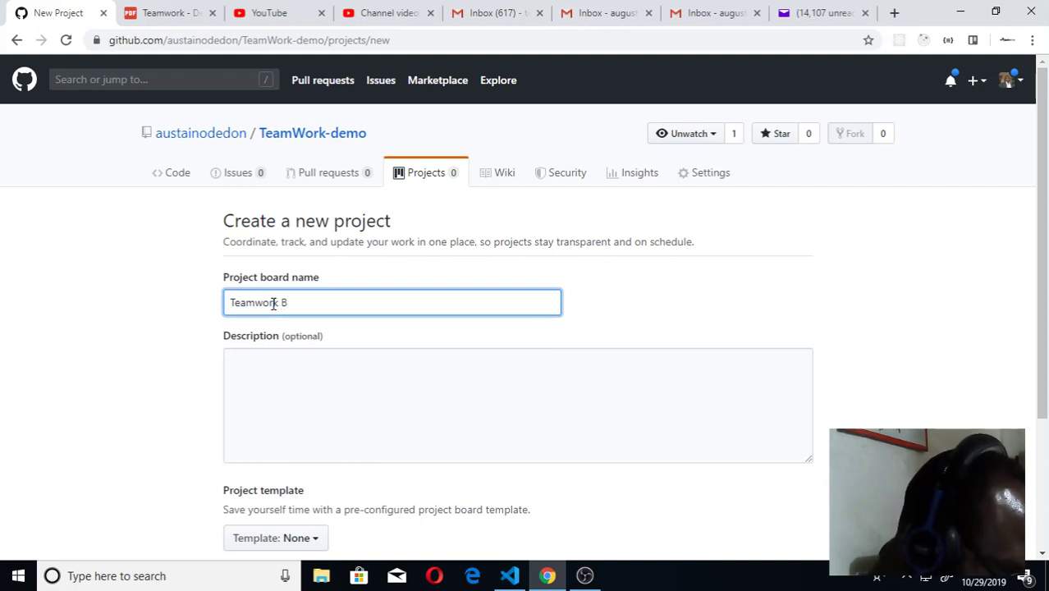
type("oard")
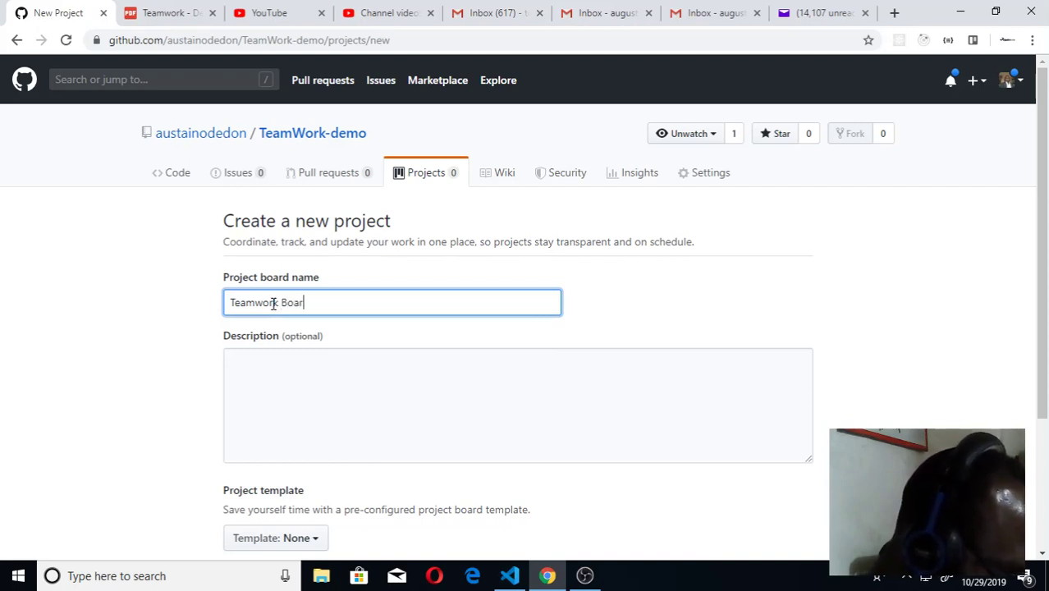
Enter the project description "This will teach us how to use github project board to practice agile methodology".
left_click(301, 363)
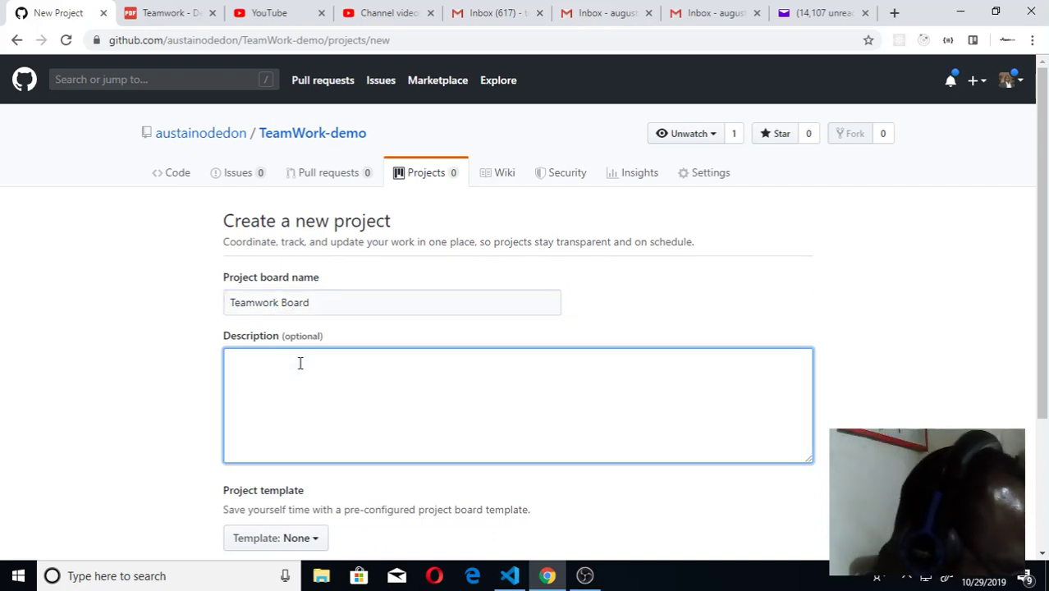
type("Thi")
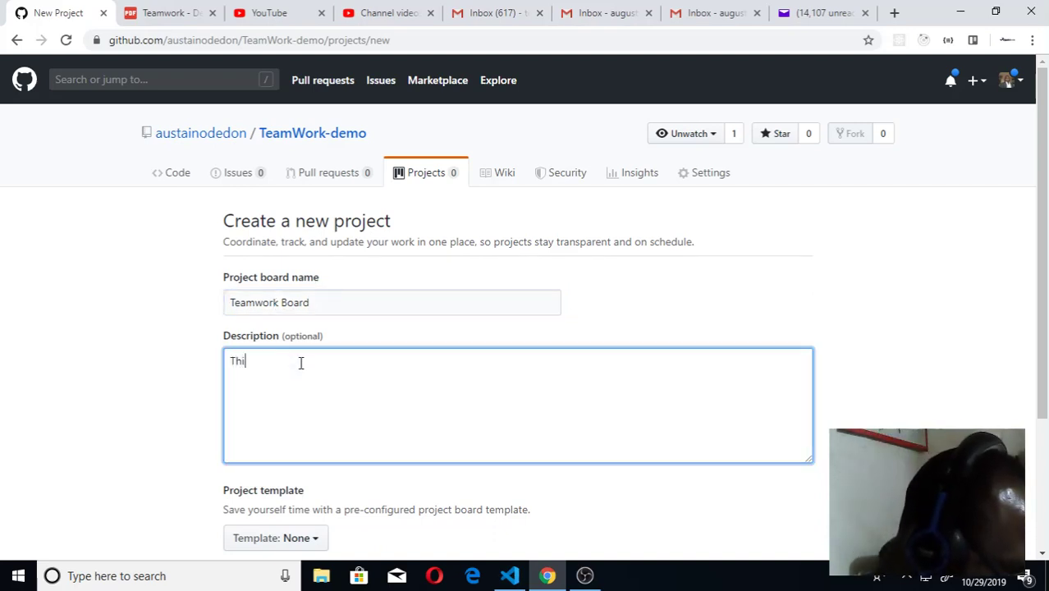
type("s will")
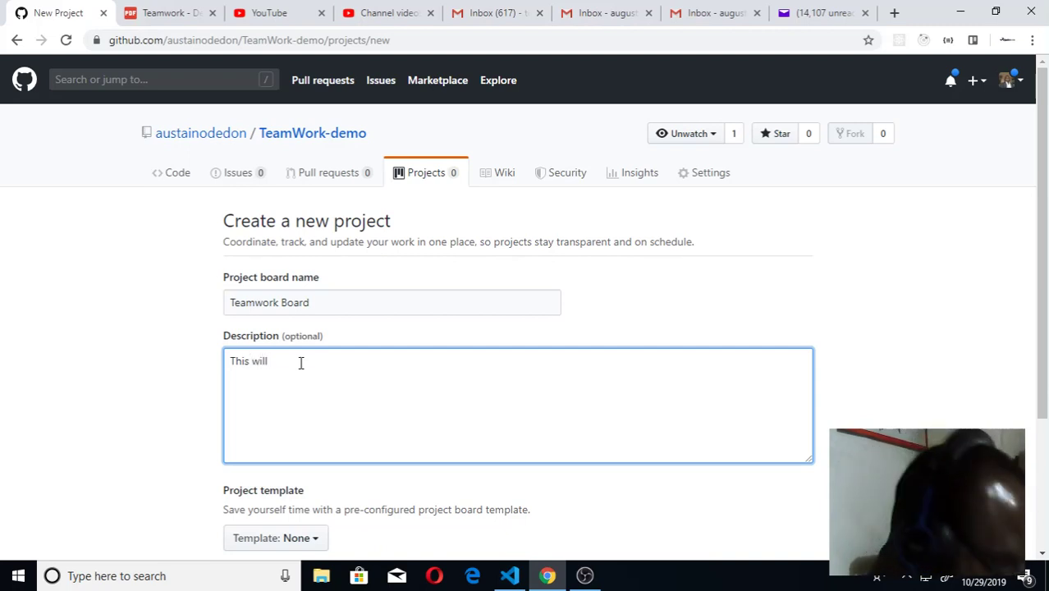
type(" teach")
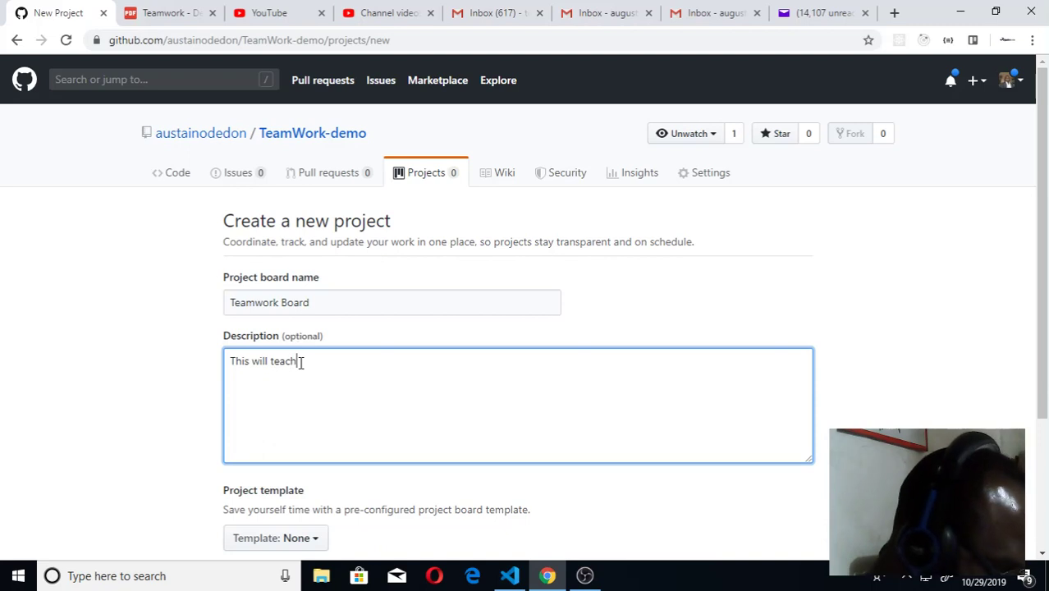
type(" ts ")
type("ho")
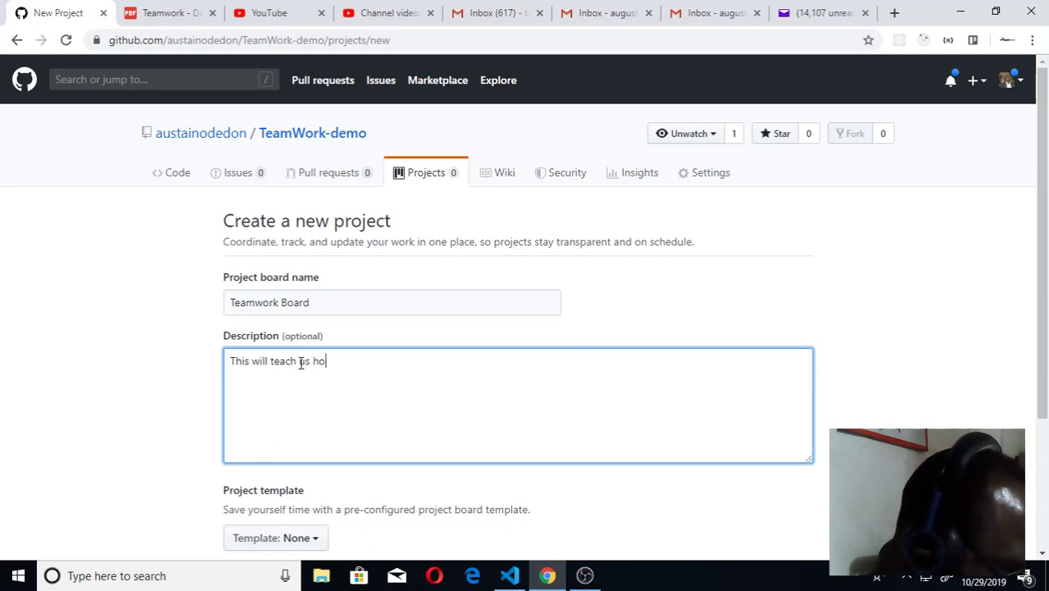
type("w to use")
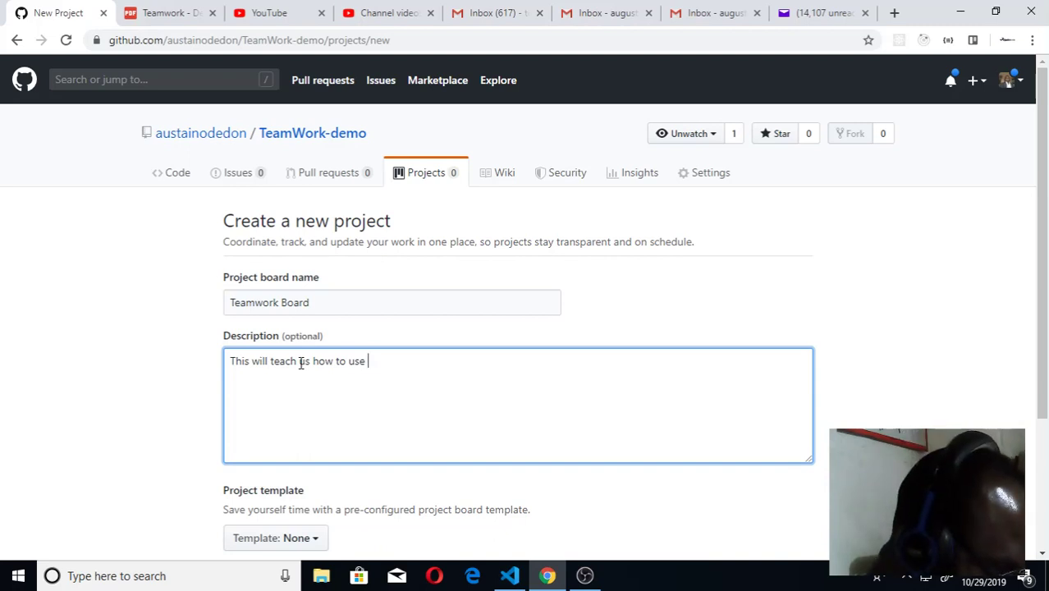
type("git")
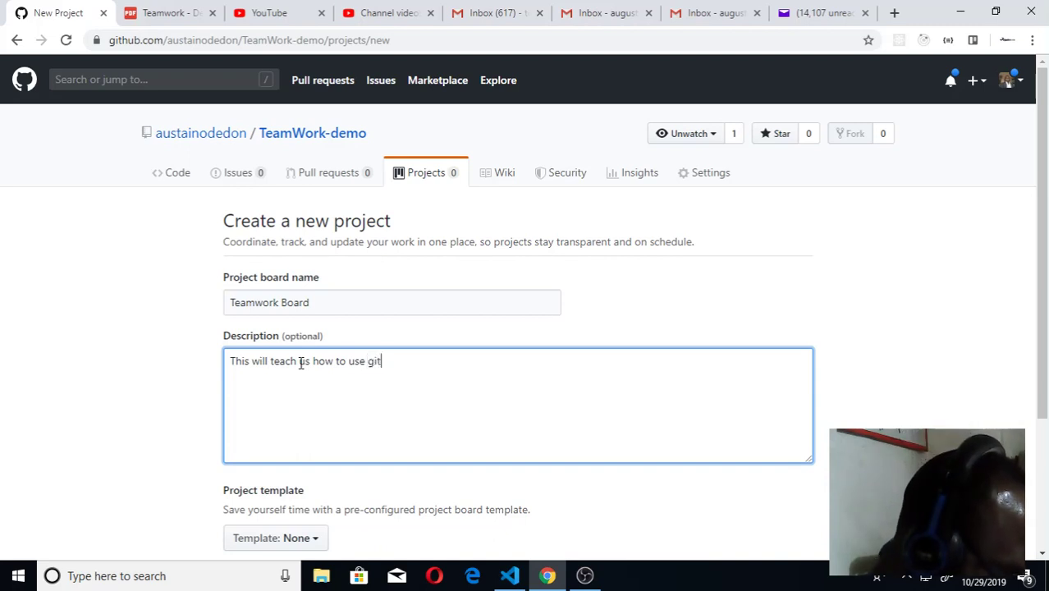
type("hub pr")
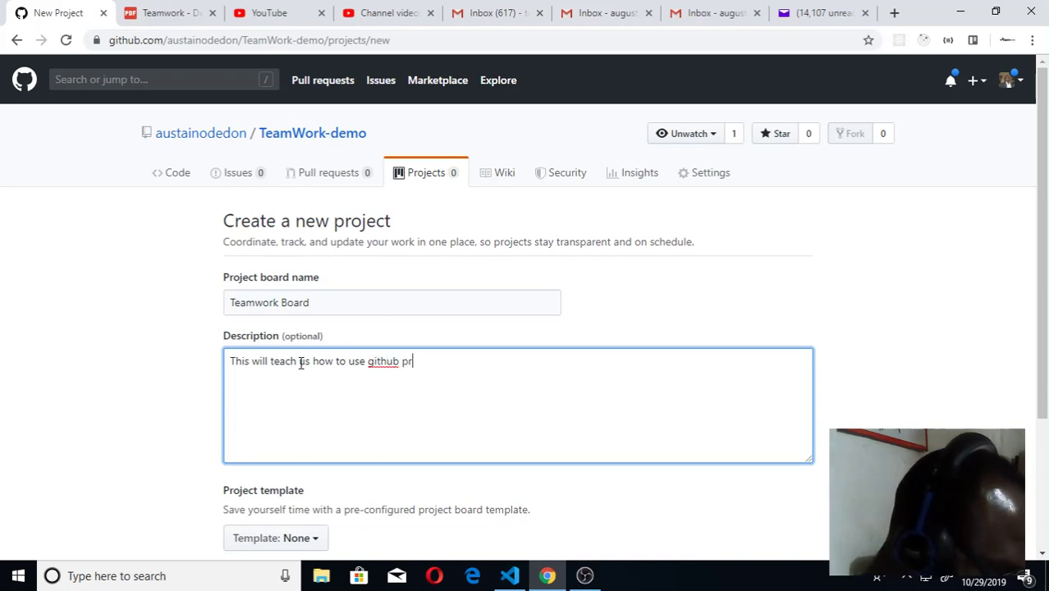
type("oject b")
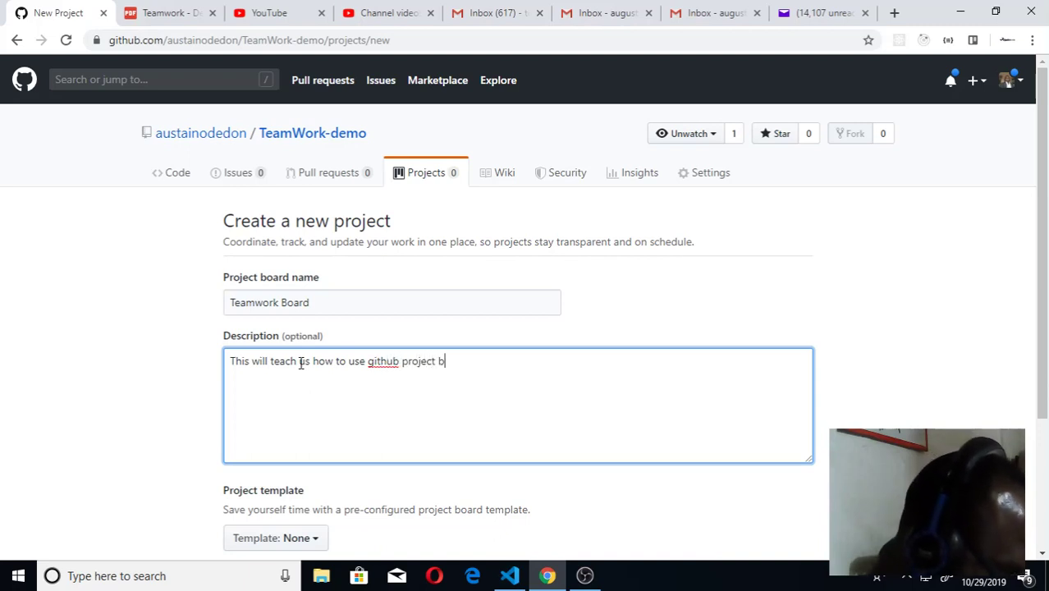
type("oar")
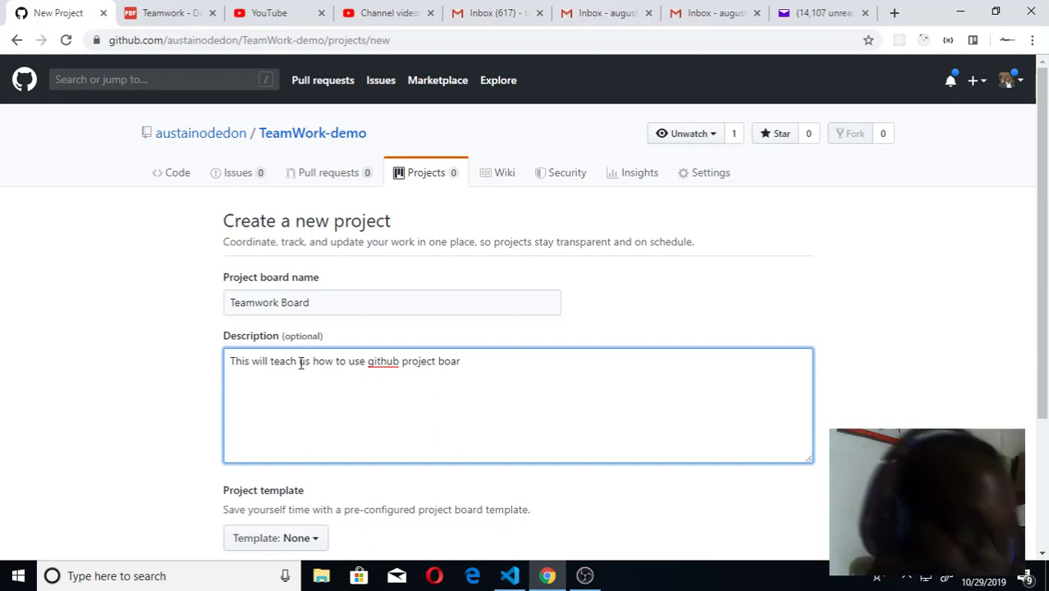
type("d")
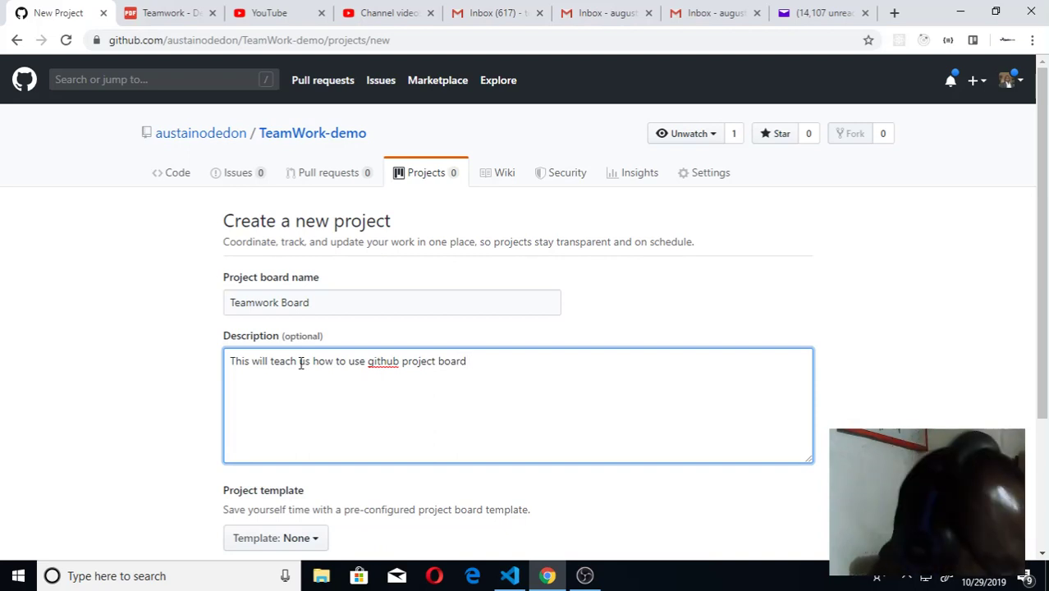
type(" to ")
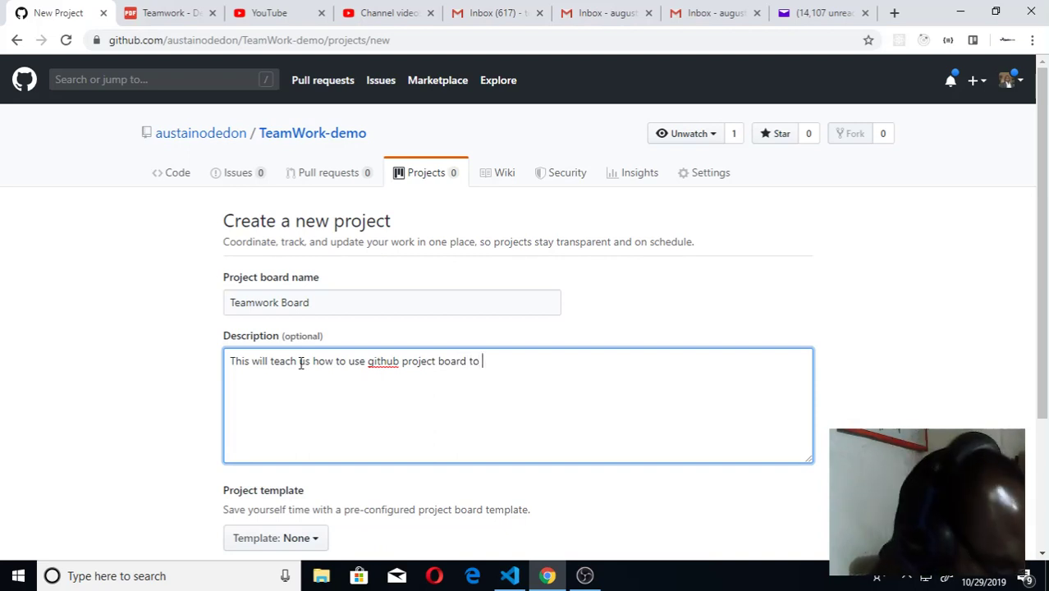
type("practi")
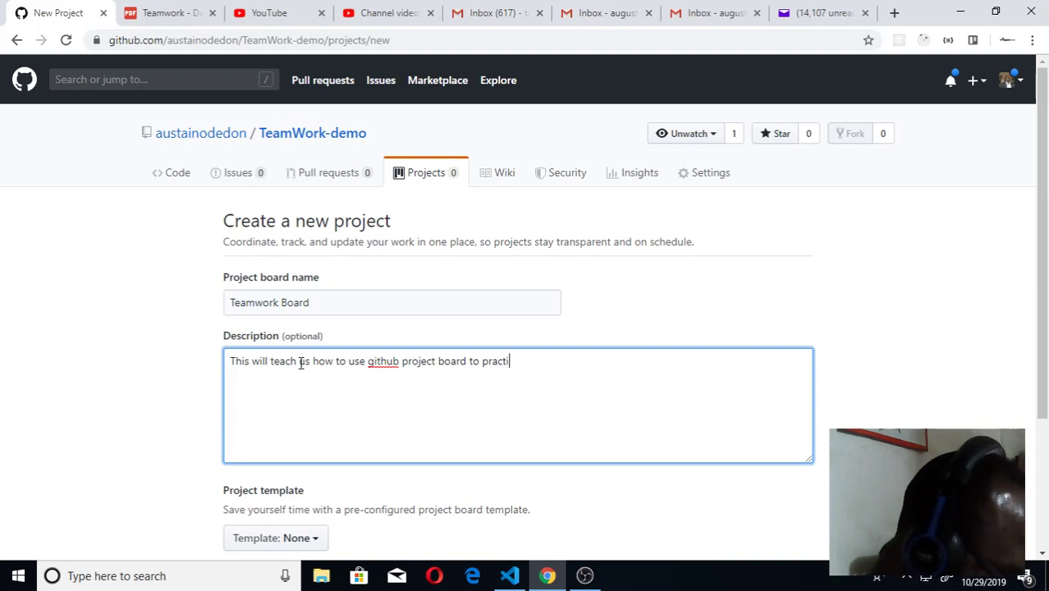
type("ce a")
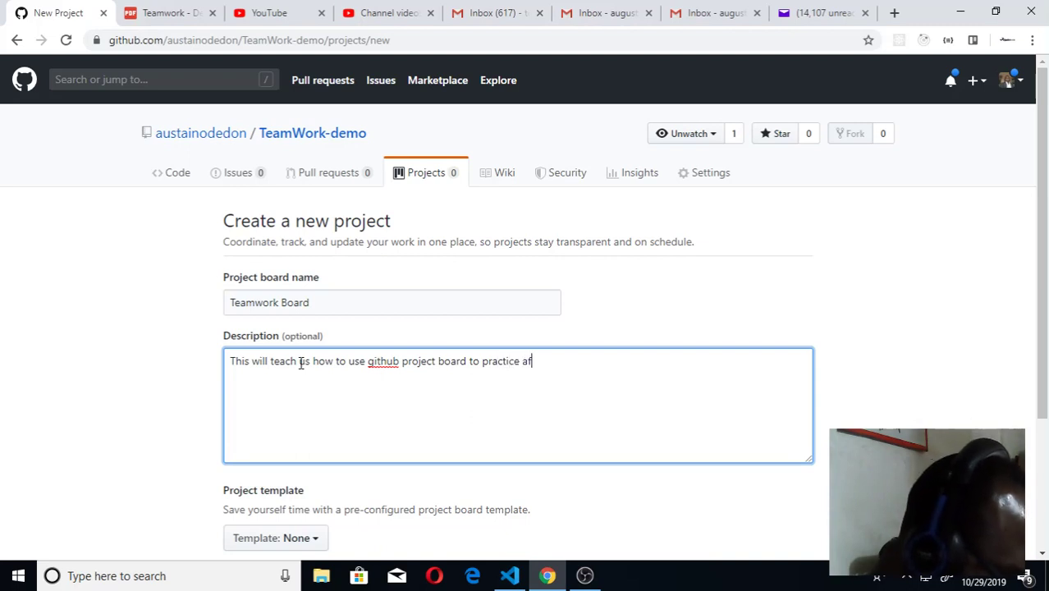
type("gile metho")
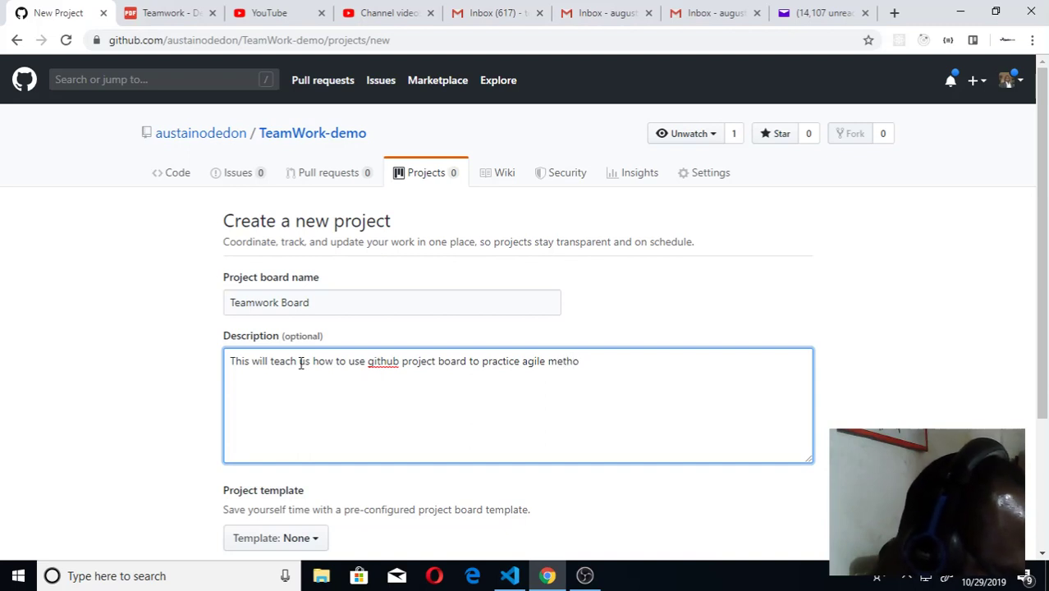
type("dol")
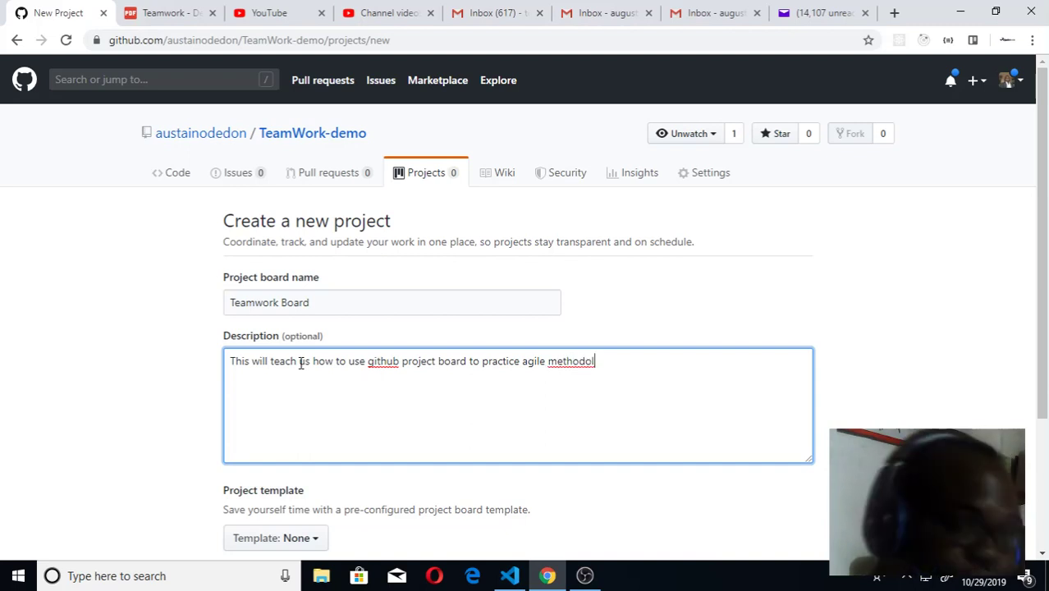
type("ogy")
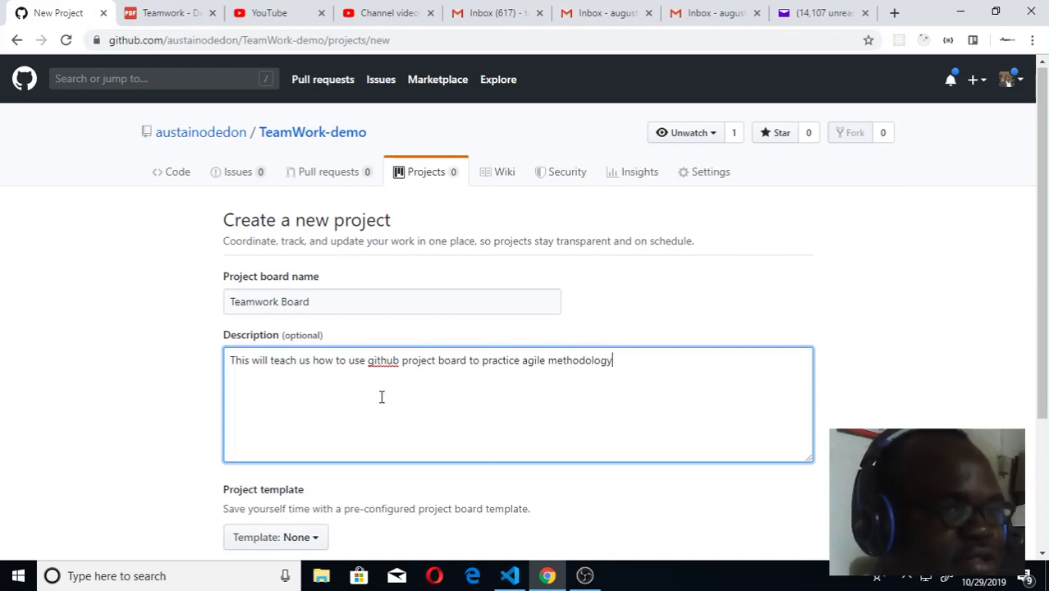
scroll(380, 399, "down", 2)
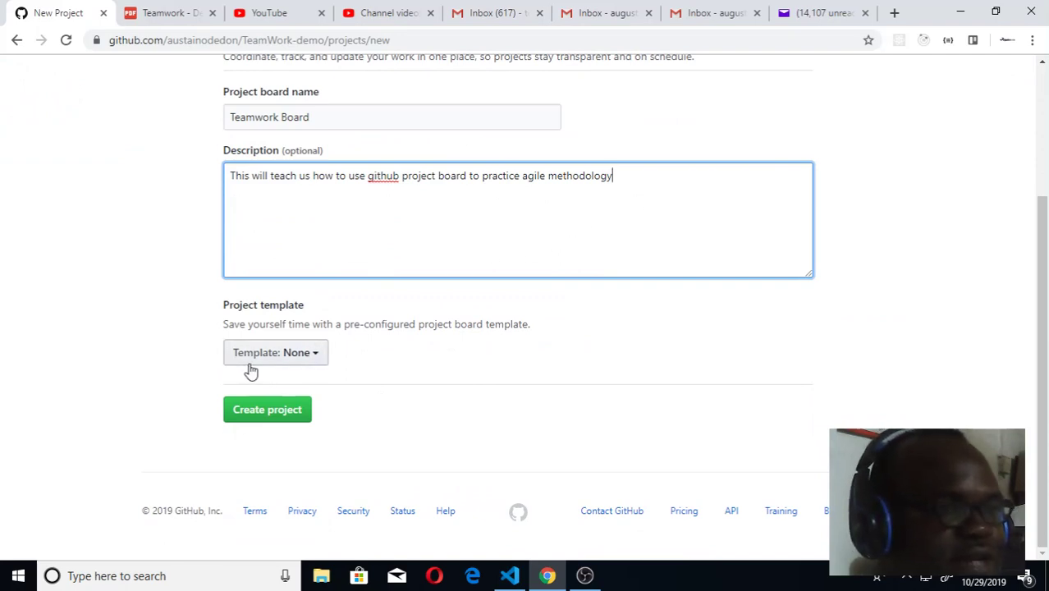
Choose the Basic kanban template for the project and create the project.
left_click(317, 362)
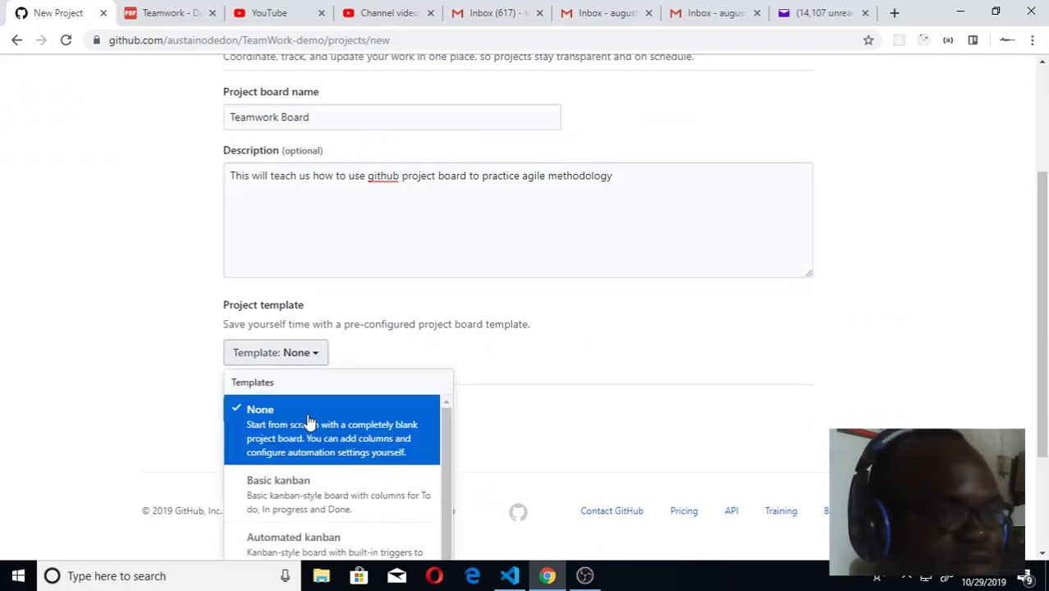
scroll(309, 423, "down", 3)
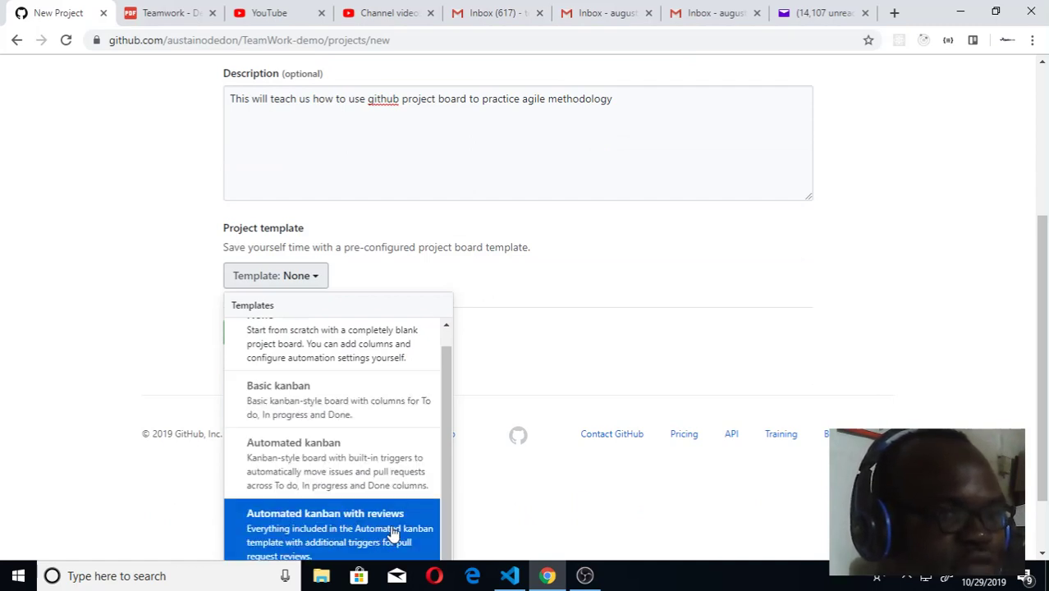
scroll(393, 535, "down", 1)
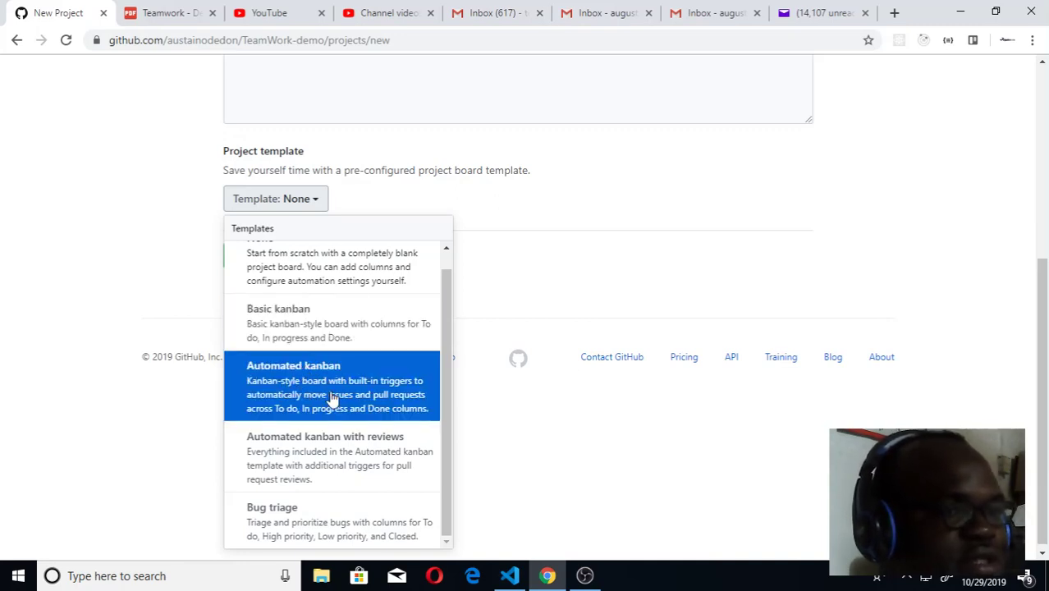
left_click(320, 330)
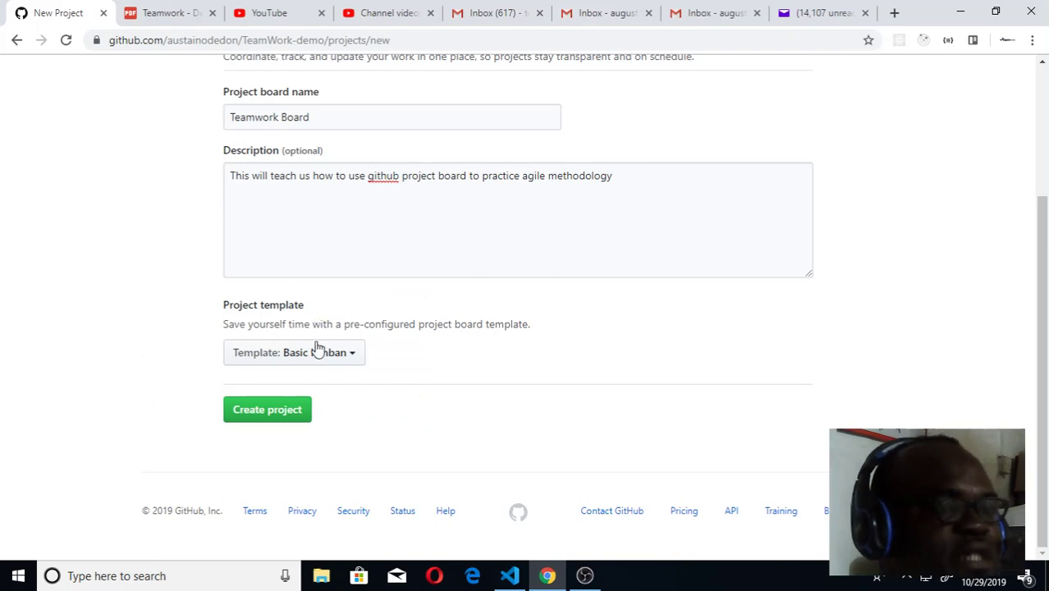
left_click(260, 420)
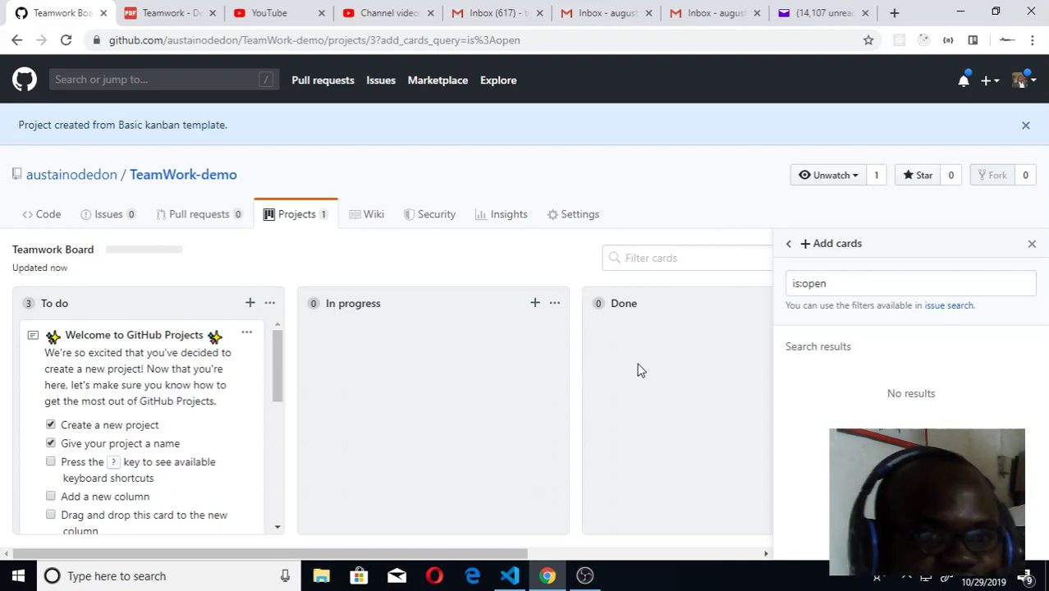
Add a note card reading "Setting up" to the To do column.
left_click_drag(379, 552, 605, 561)
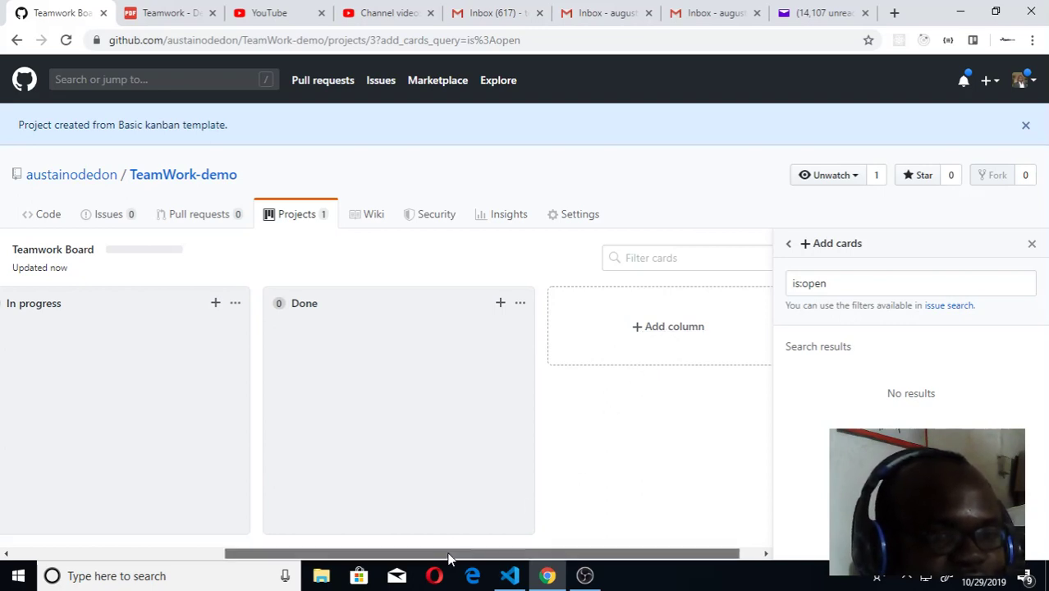
left_click_drag(448, 558, 217, 555)
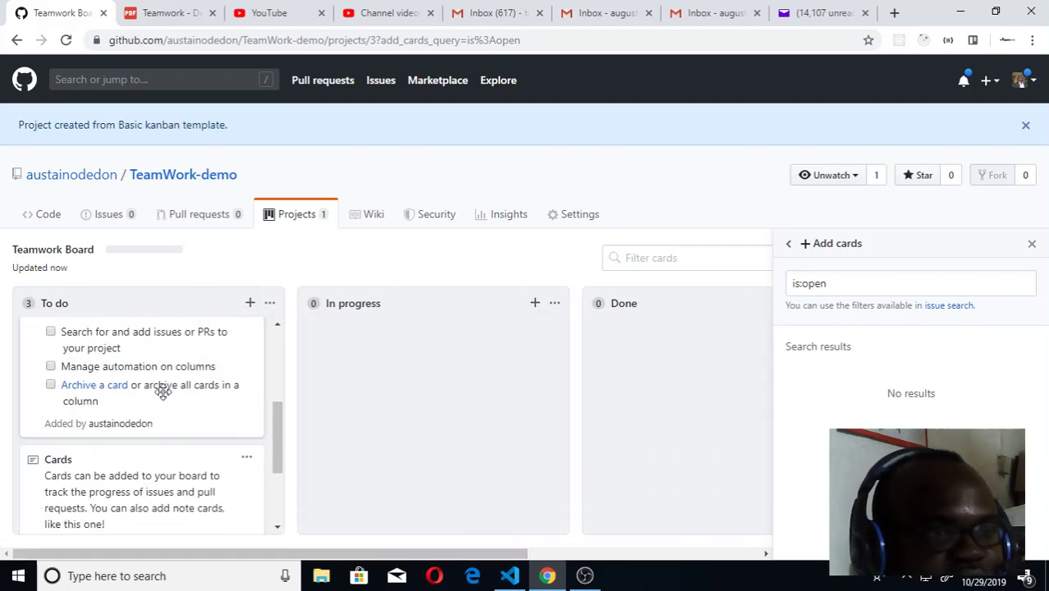
scroll(163, 392, "down", 3)
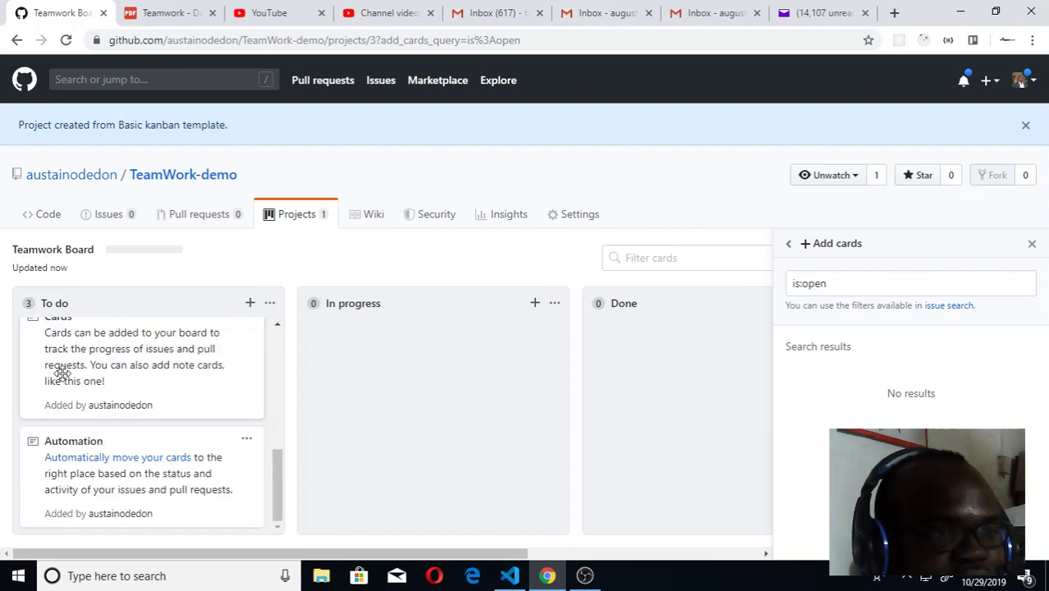
scroll(135, 416, "up", 5)
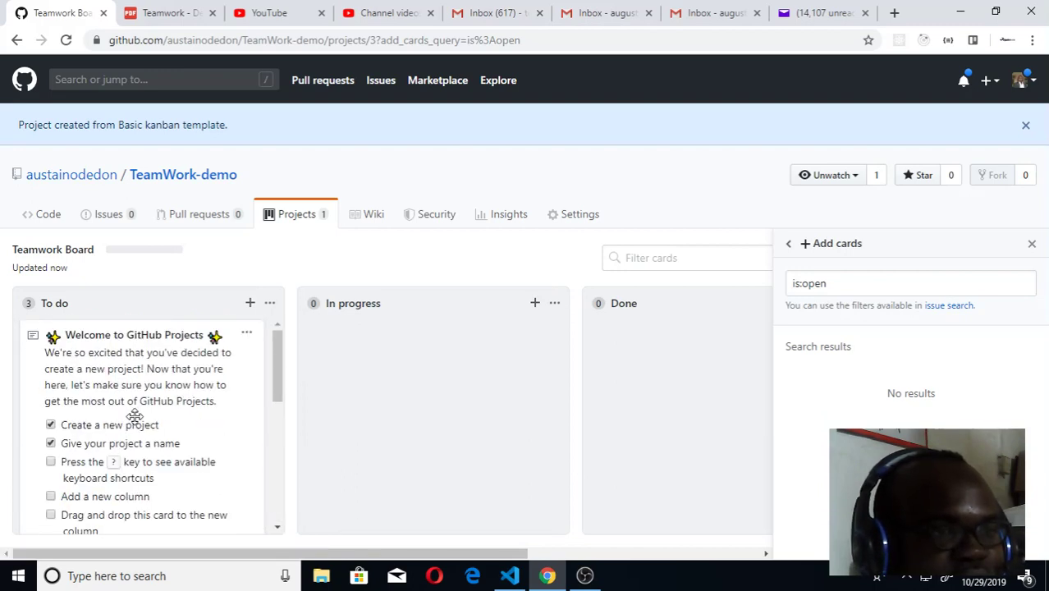
left_click(251, 306)
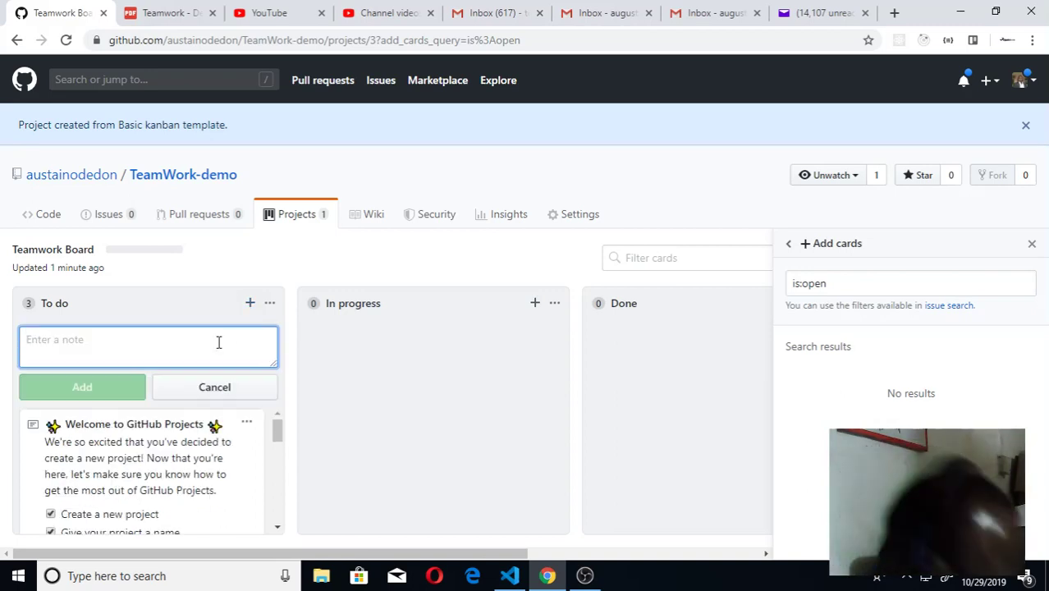
type("Setti")
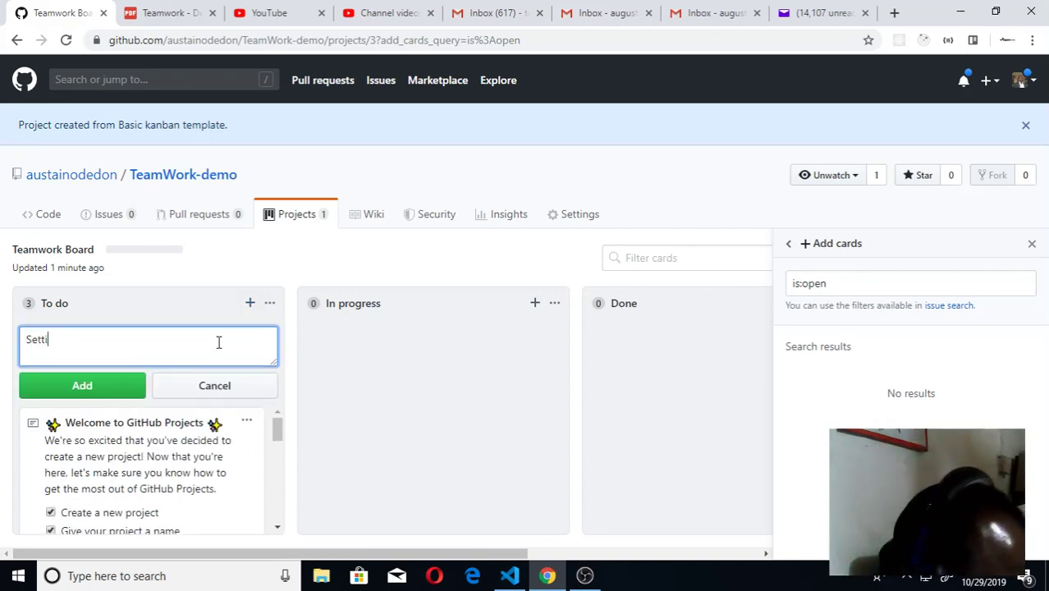
type("ng ")
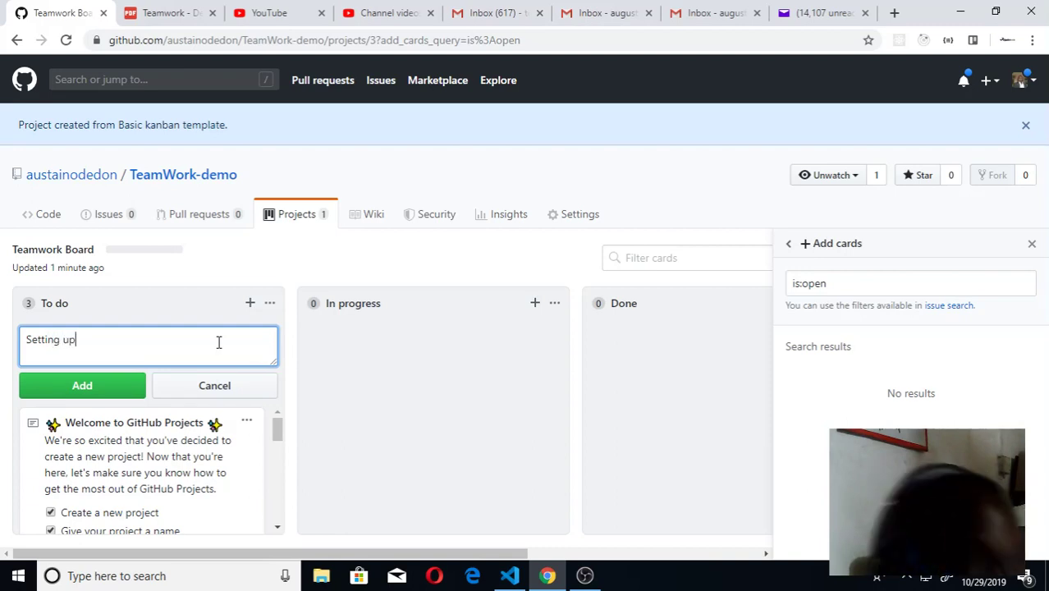
type("up")
left_click(102, 390)
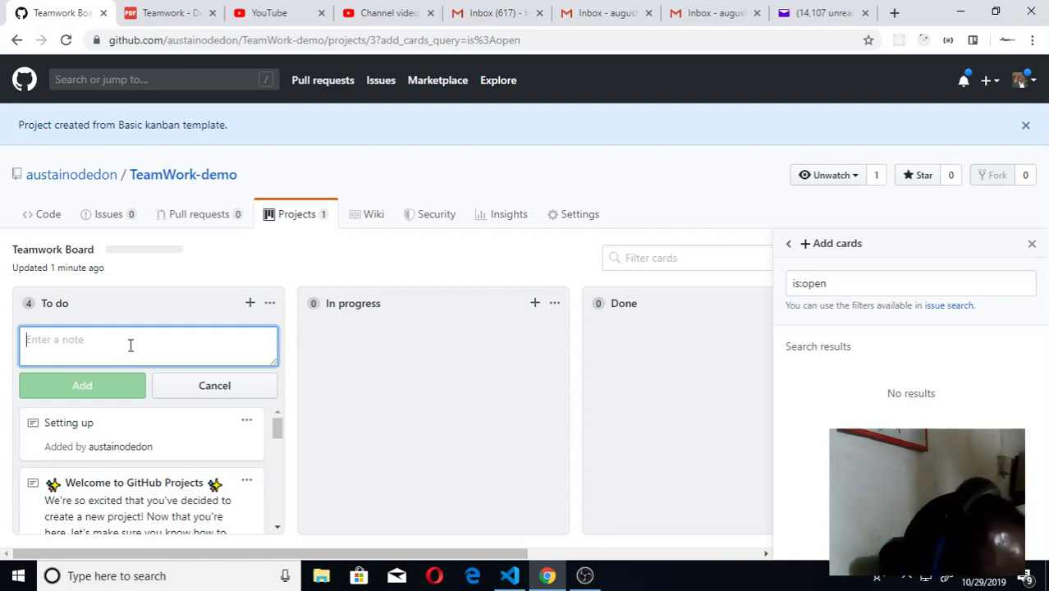
Add a note card reading "Employee can sign in" to the To do column.
type("Emp")
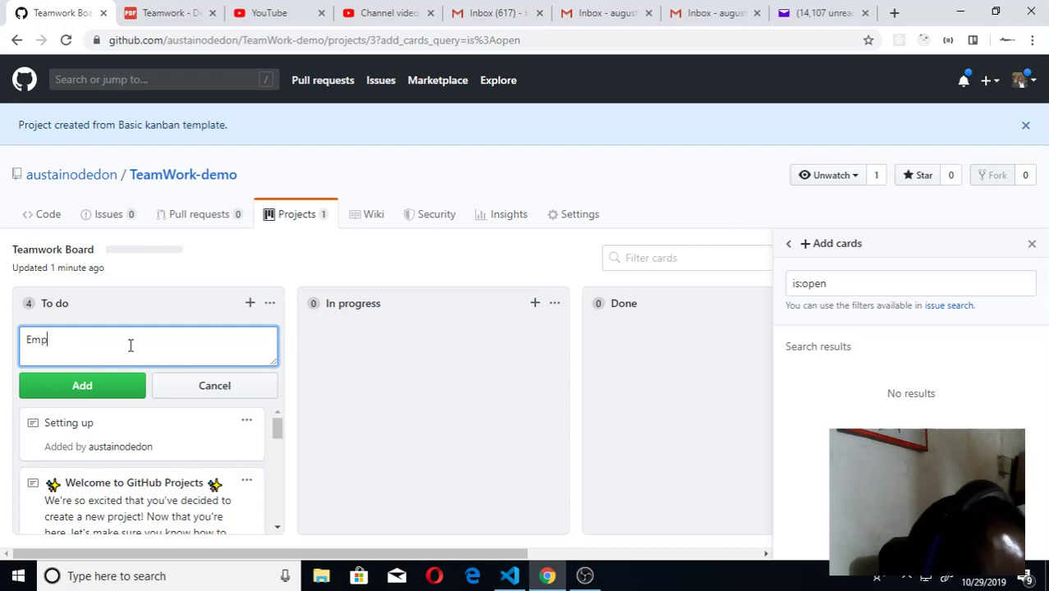
type("lo")
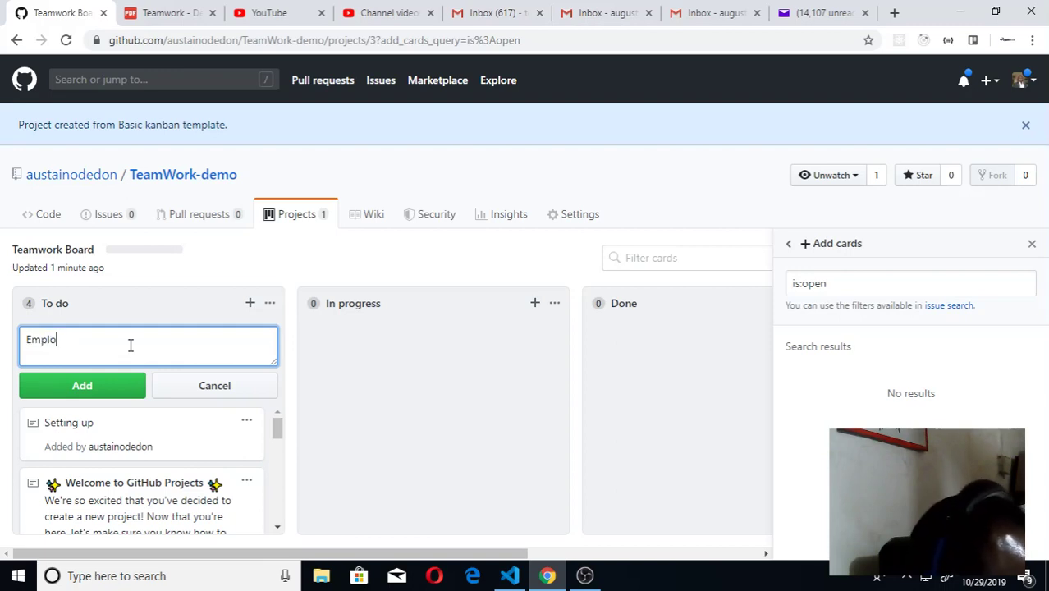
type("yee can")
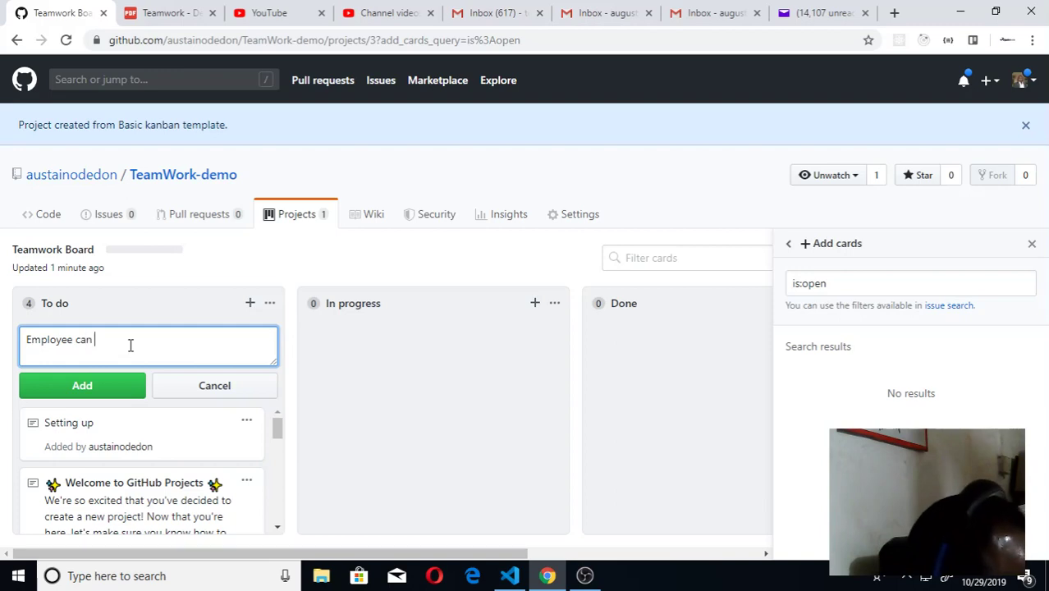
type(" sign in")
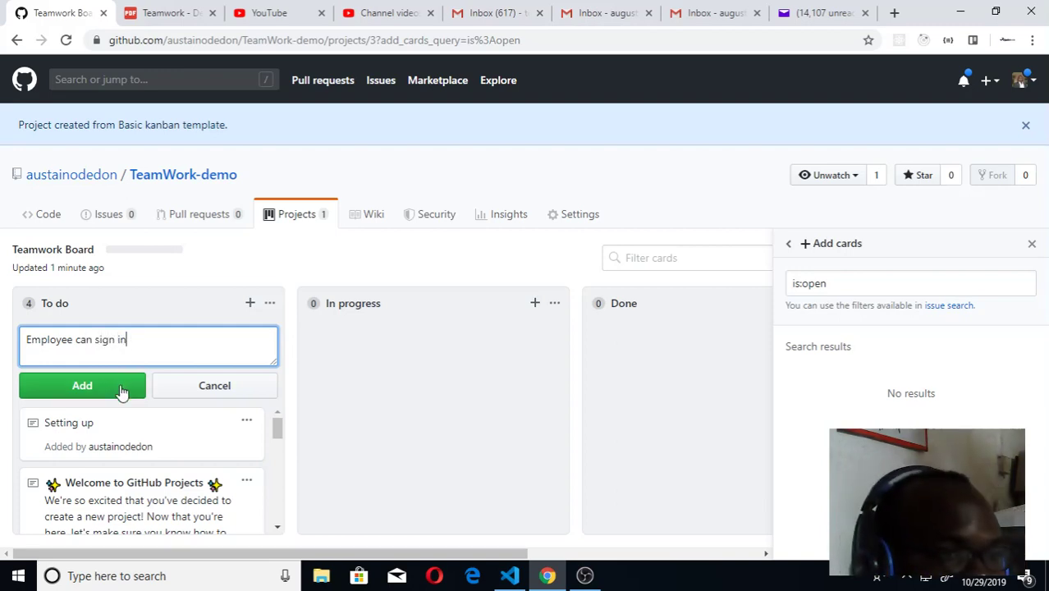
left_click(121, 392)
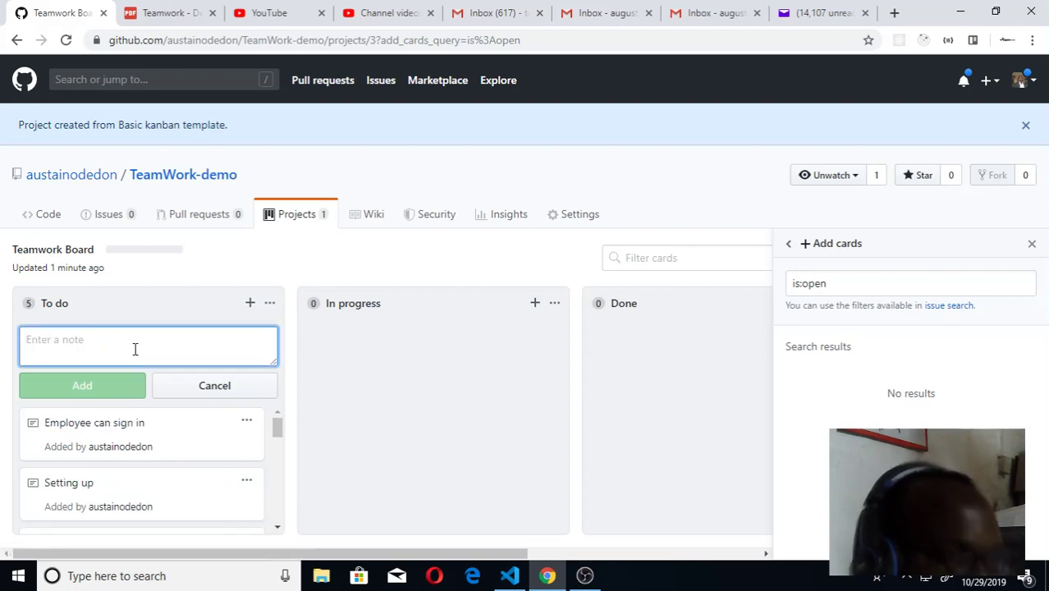
Add a note card reading "Employee can see gifts" to the To do column and close the note entry form.
type("Em")
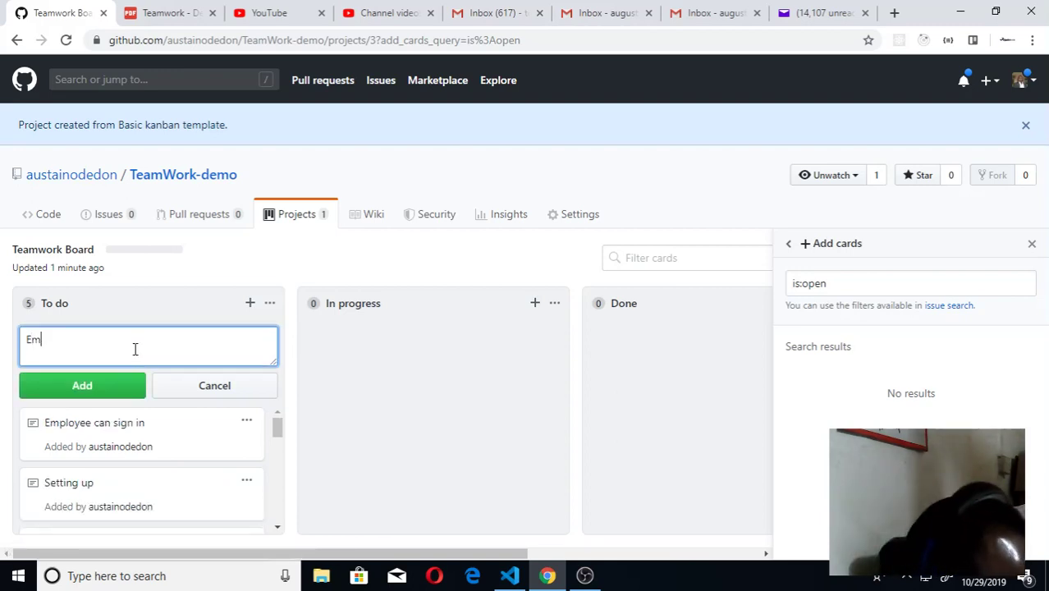
type("ploy")
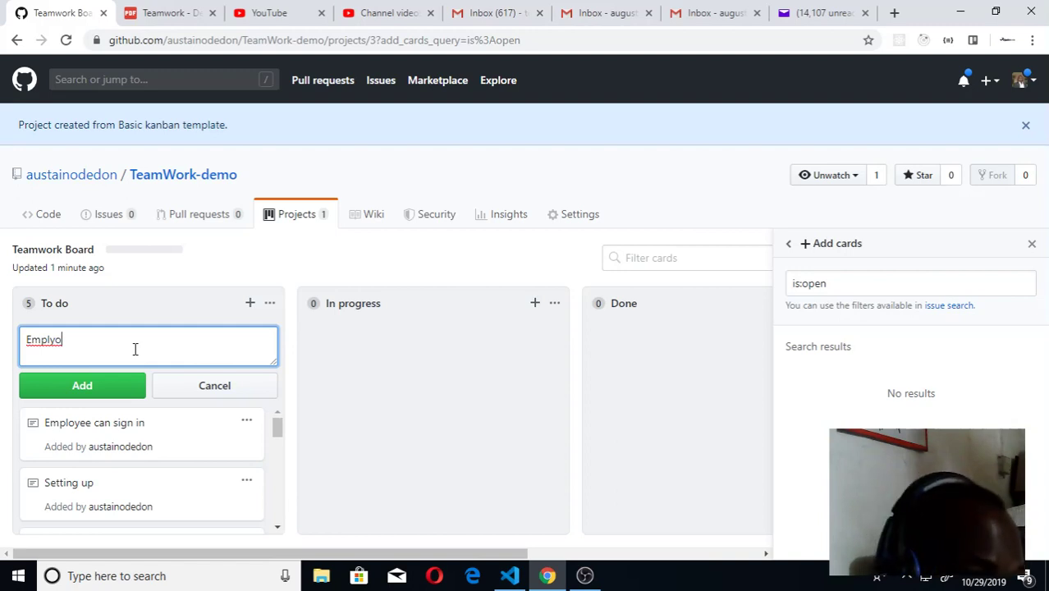
key("BackSpace")
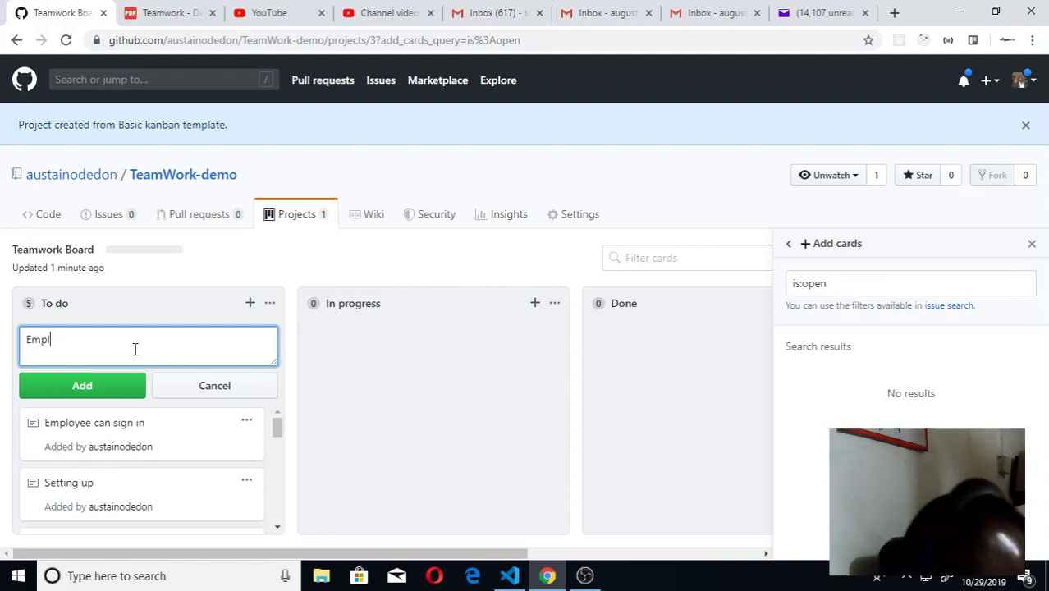
type("oyee can see gift")
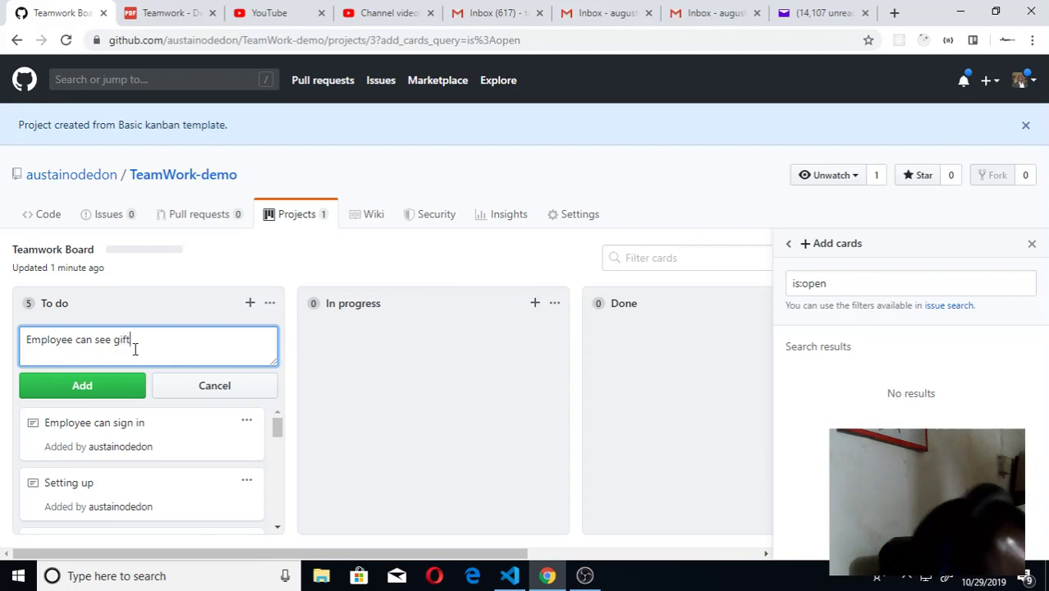
type("s")
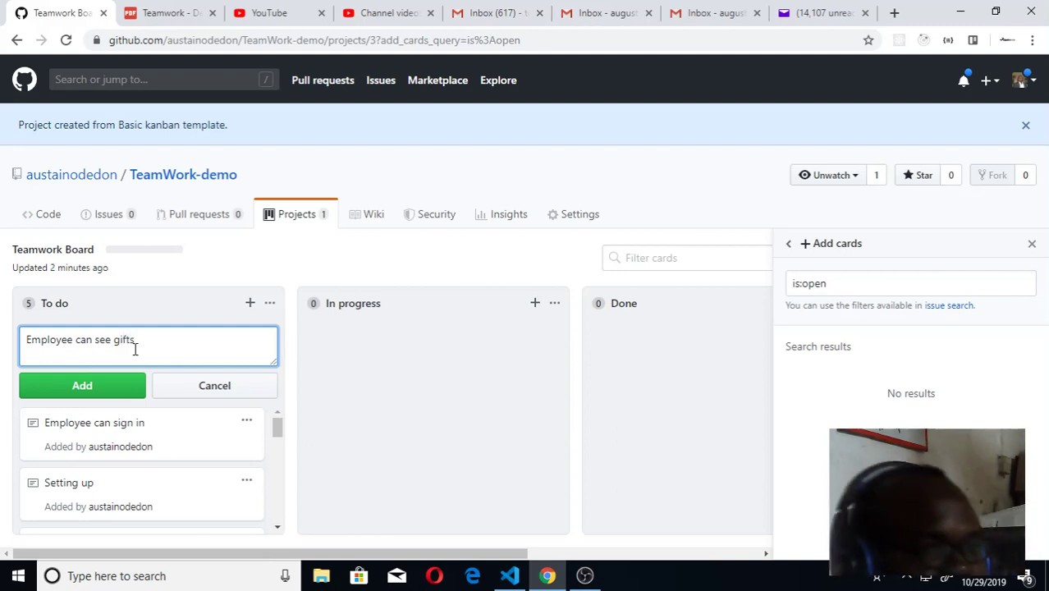
left_click(106, 396)
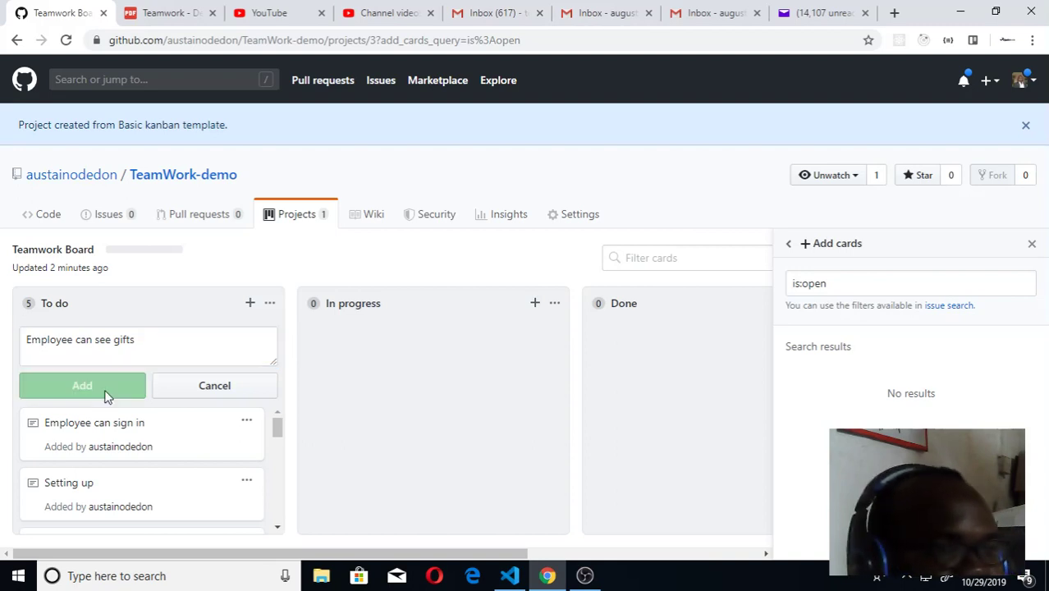
left_click(220, 392)
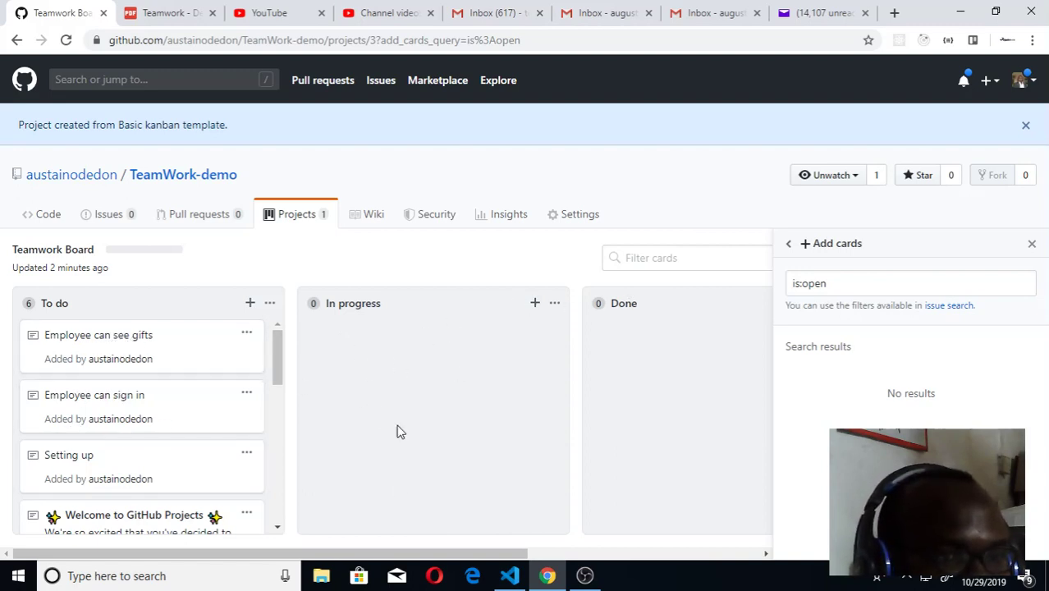
Add a note card reading "Setting up" to the In progress column and close the note entry form.
left_click(535, 304)
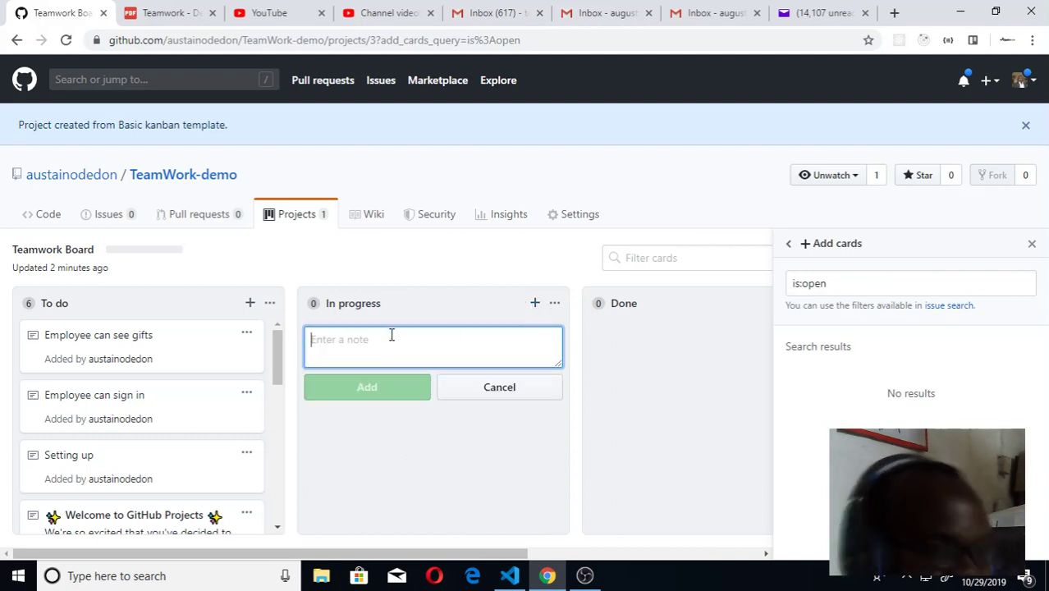
type("Set")
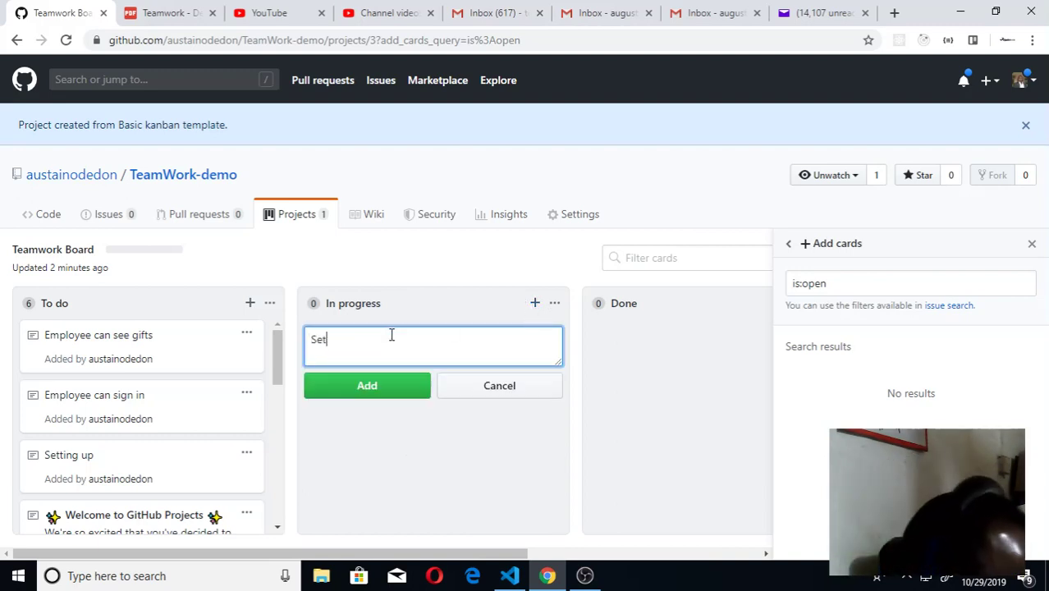
type("ting ")
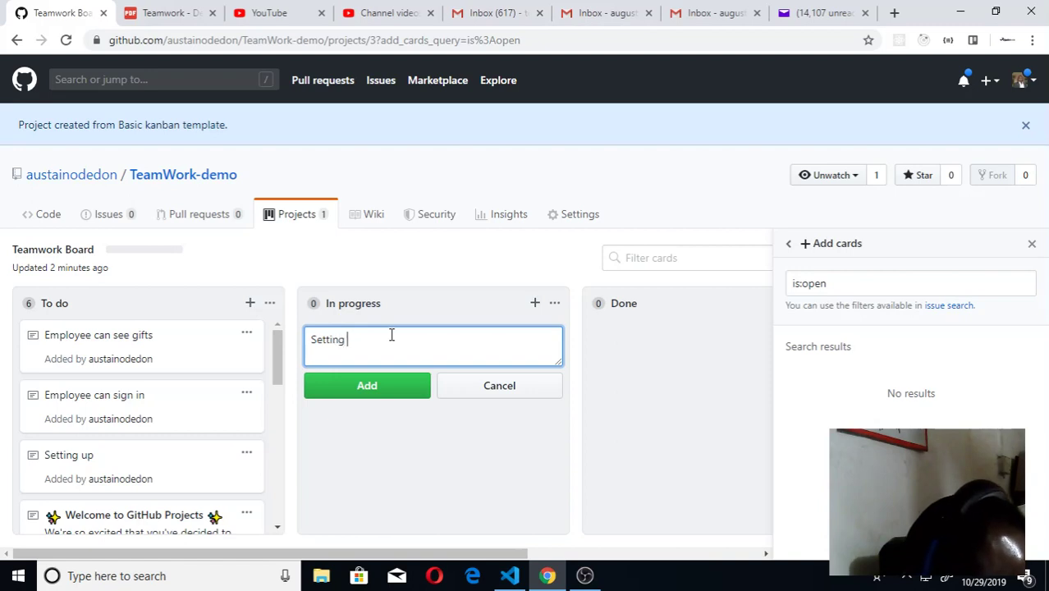
type("up")
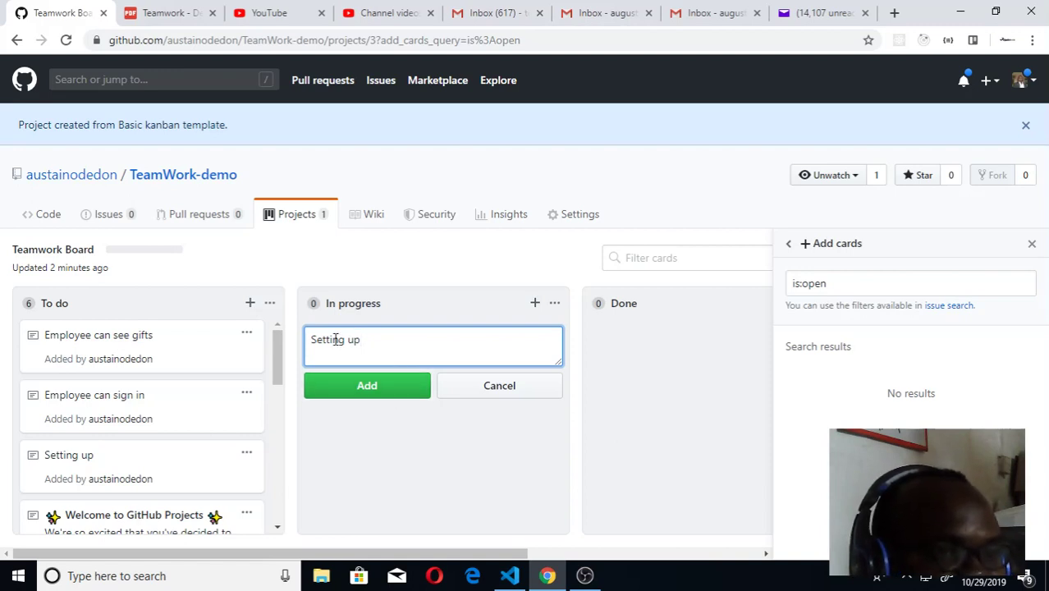
left_click(392, 393)
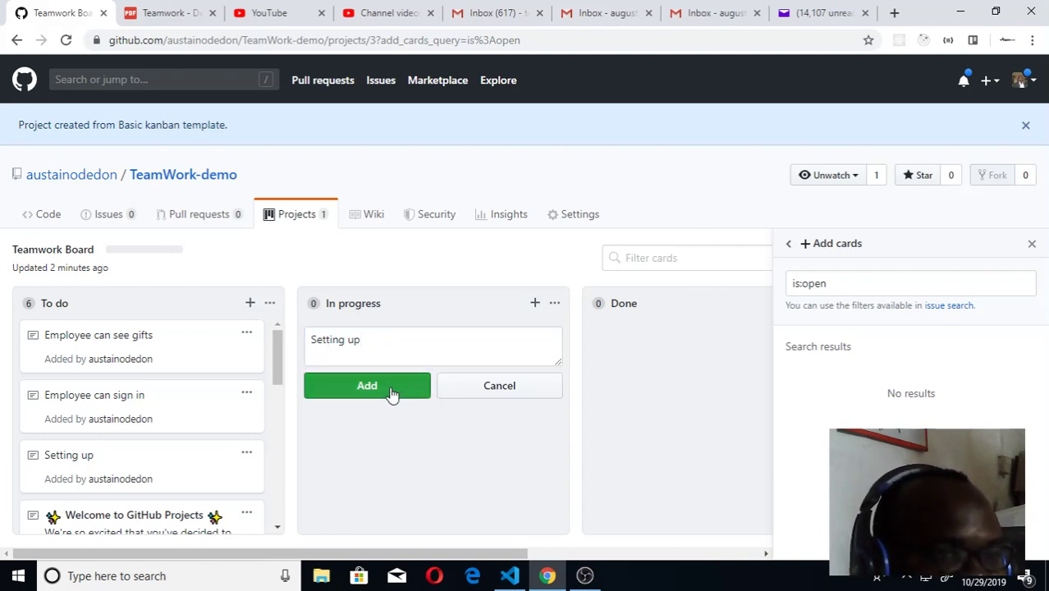
left_click(500, 386)
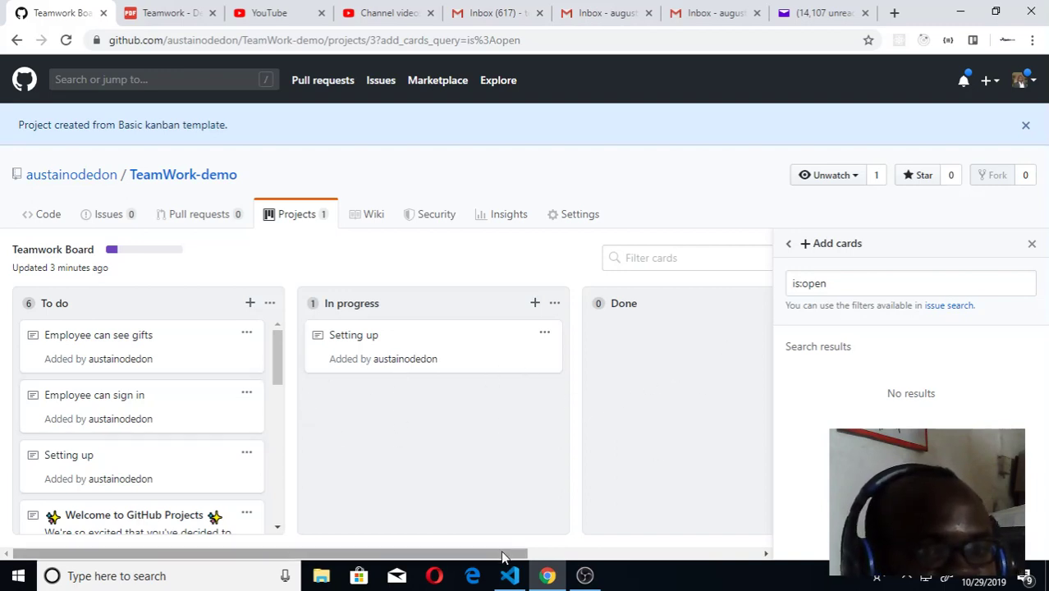
Add a new column named "Reviews" to the board, keeping its automation preset at None.
left_click_drag(485, 555, 722, 546)
left_click(644, 328)
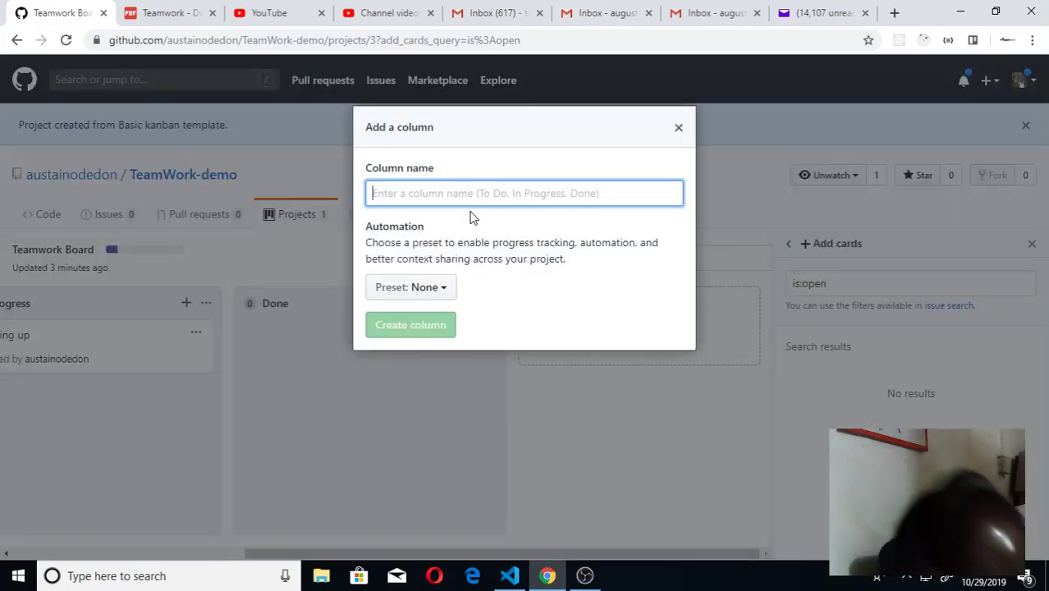
type("Reviews")
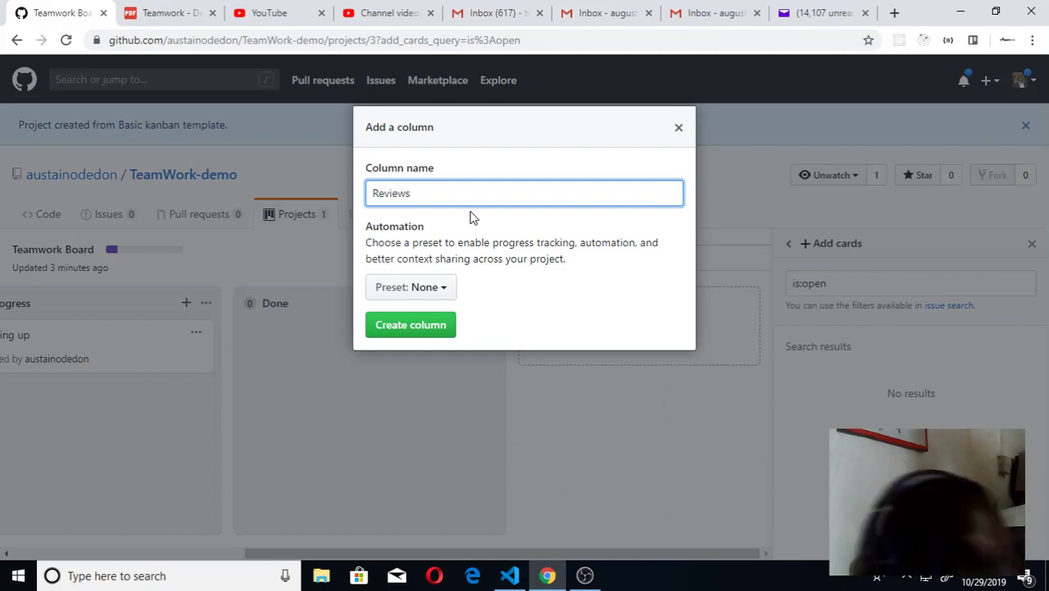
left_click(442, 294)
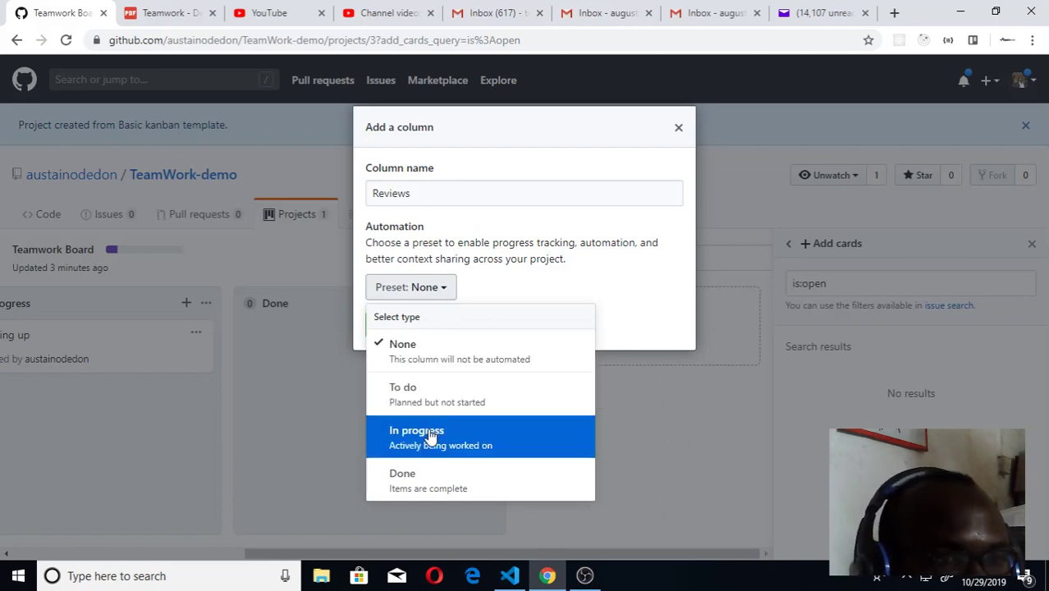
left_click(584, 301)
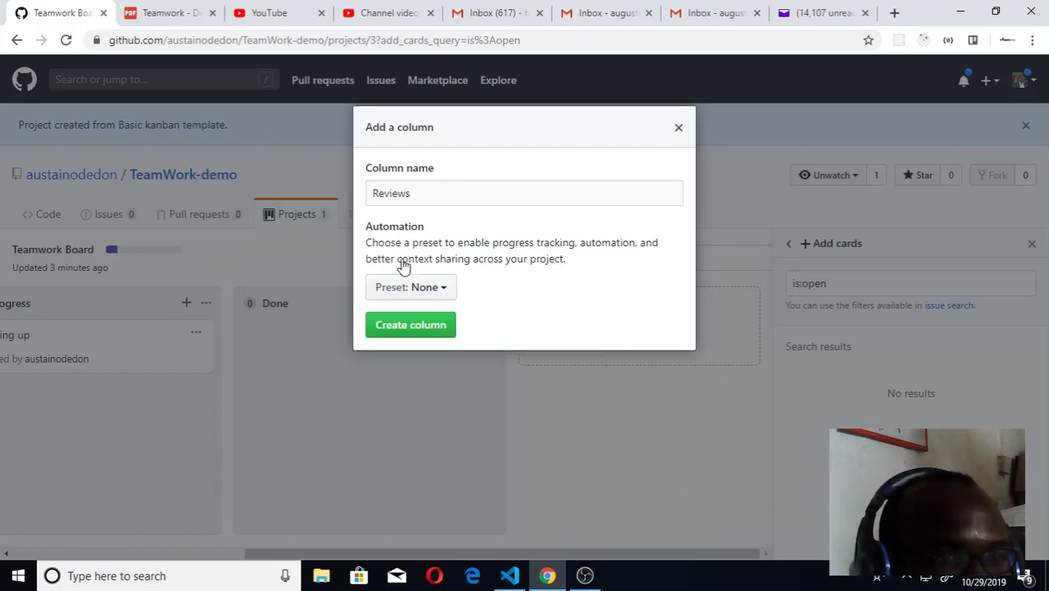
left_click(411, 335)
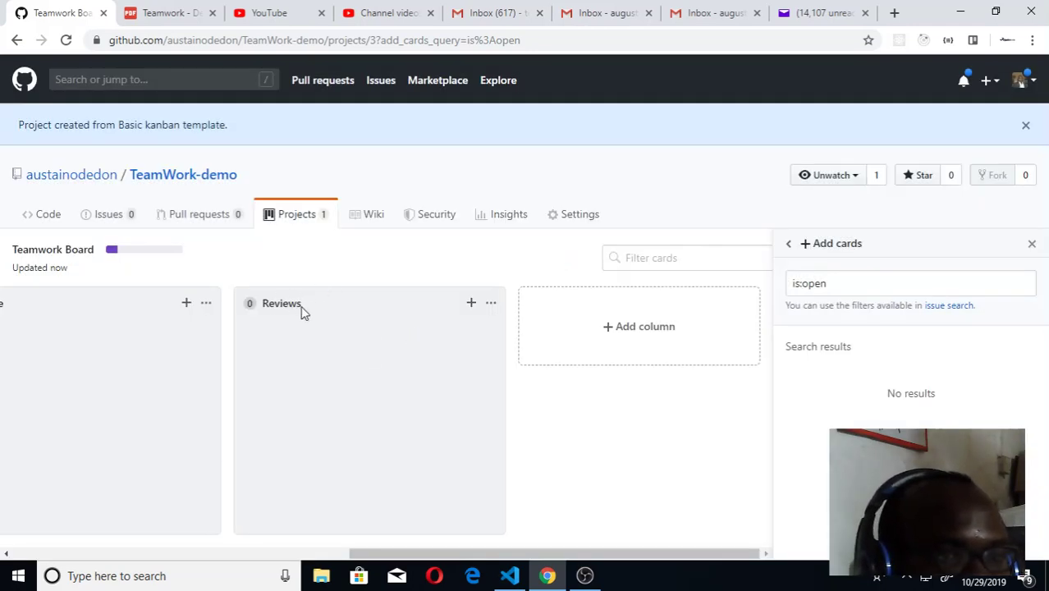
left_click_drag(466, 545, 318, 552)
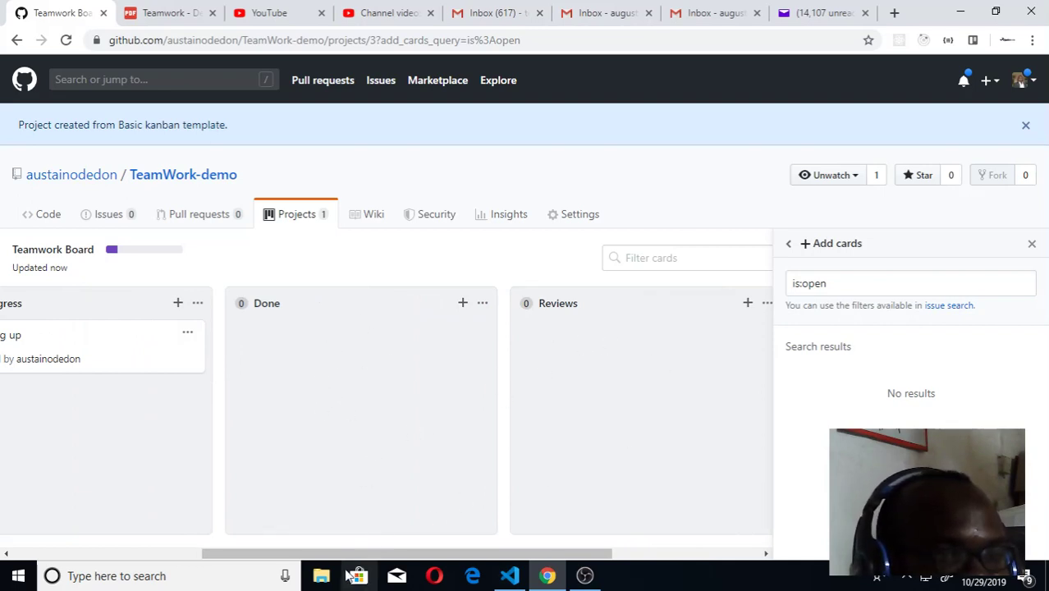
left_click_drag(351, 555, 138, 553)
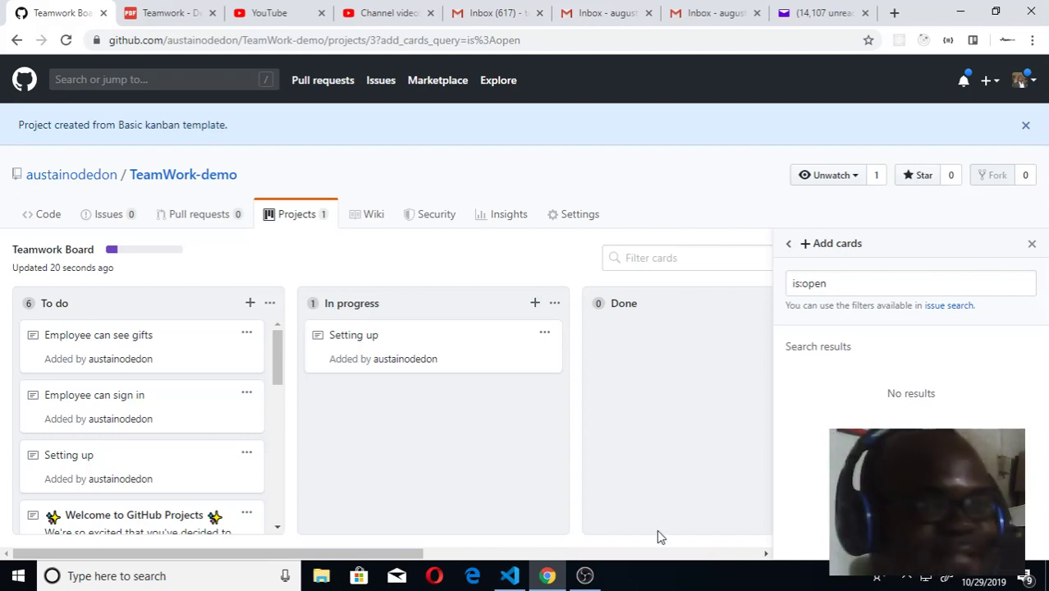
left_click(585, 577)
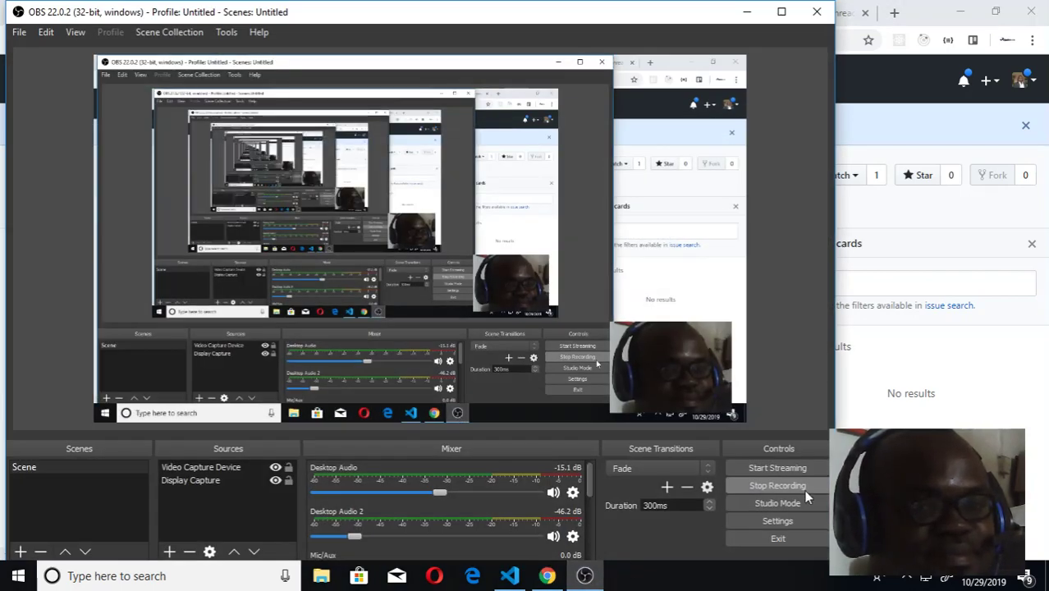